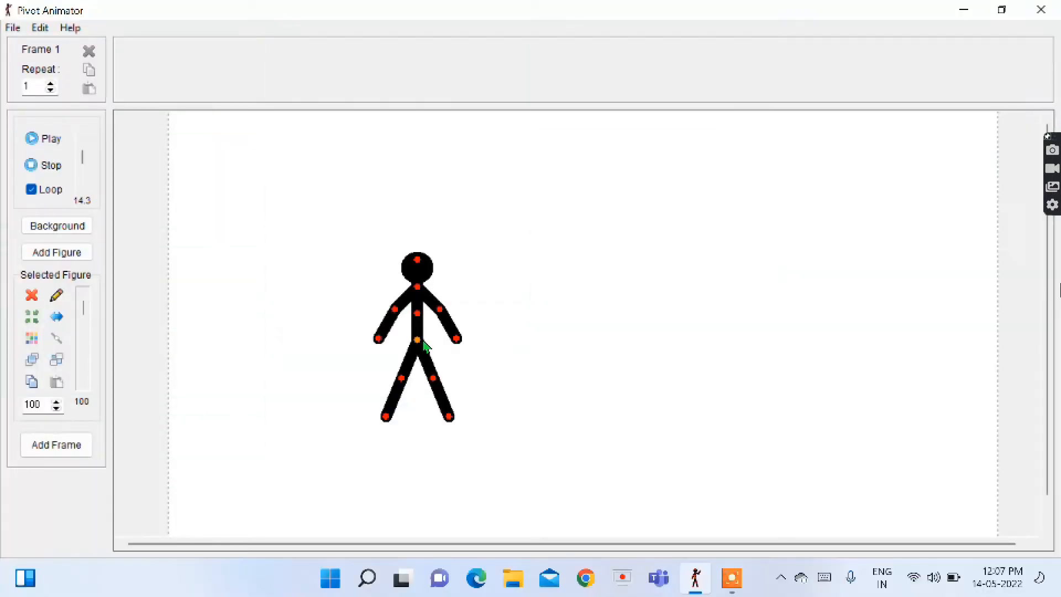
Step: Move the default stick figure toward the middle of the canvas and slightly adjust one hand and one foot
{"action": "left_click_drag", "start_coordinate": [417, 343], "coordinate": [519, 342]}
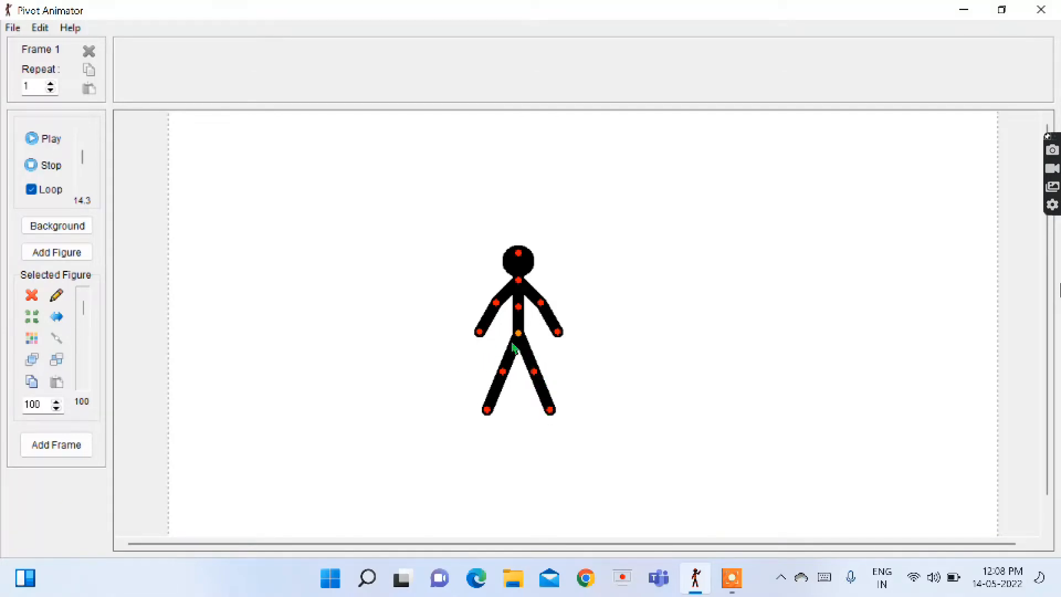
{"action": "mouse_move", "coordinate": [520, 339]}
{"action": "left_mouse_down"}
{"action": "mouse_move", "coordinate": [522, 329]}
{"action": "mouse_move", "coordinate": [489, 333]}
{"action": "mouse_move", "coordinate": [512, 326]}
{"action": "left_mouse_up"}
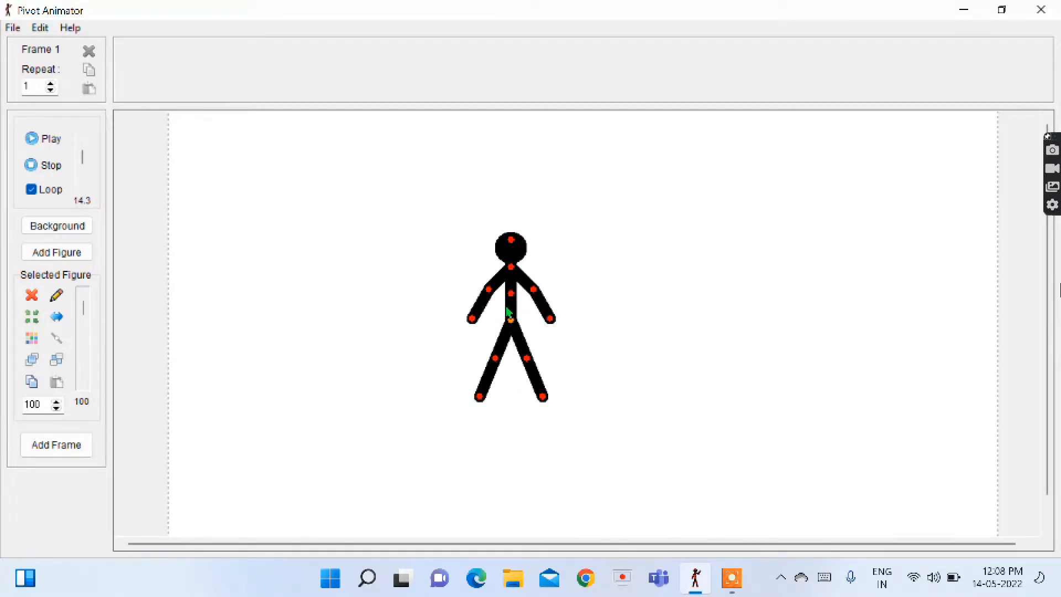
{"action": "left_click_drag", "start_coordinate": [513, 326], "coordinate": [487, 314]}
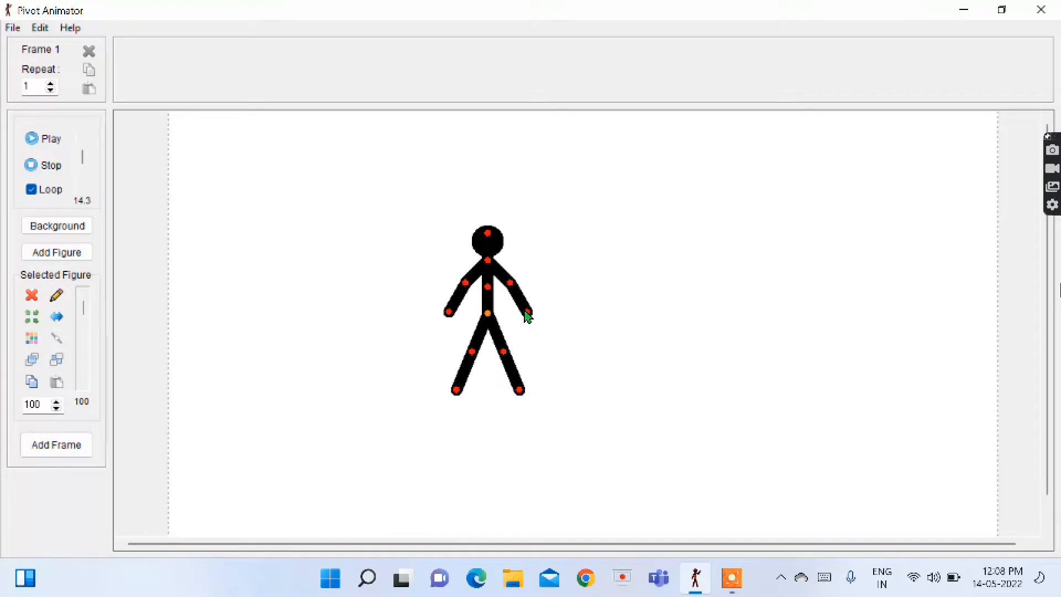
{"action": "mouse_move", "coordinate": [529, 314]}
{"action": "left_mouse_down"}
{"action": "mouse_move", "coordinate": [545, 268]}
{"action": "mouse_move", "coordinate": [552, 287]}
{"action": "mouse_move", "coordinate": [528, 318]}
{"action": "mouse_move", "coordinate": [547, 265]}
{"action": "mouse_move", "coordinate": [535, 315]}
{"action": "left_mouse_up"}
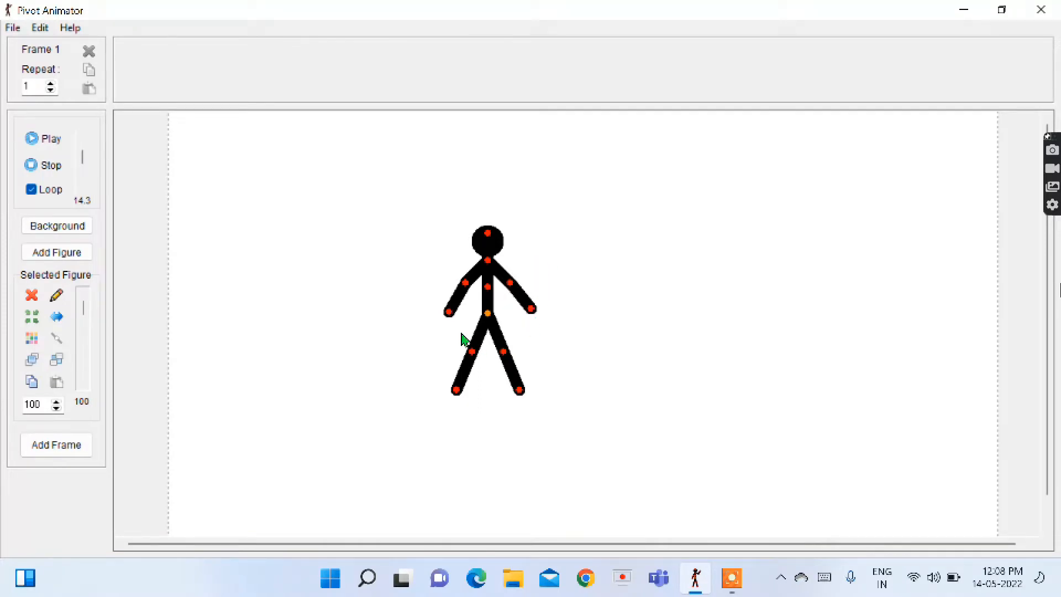
{"action": "mouse_move", "coordinate": [457, 393]}
{"action": "left_mouse_down"}
{"action": "mouse_move", "coordinate": [444, 383]}
{"action": "mouse_move", "coordinate": [459, 389]}
{"action": "left_mouse_up"}
Step: Delete the default stick figure and load the man_evolved.stk figure type in its place
{"action": "left_click", "coordinate": [32, 296]}
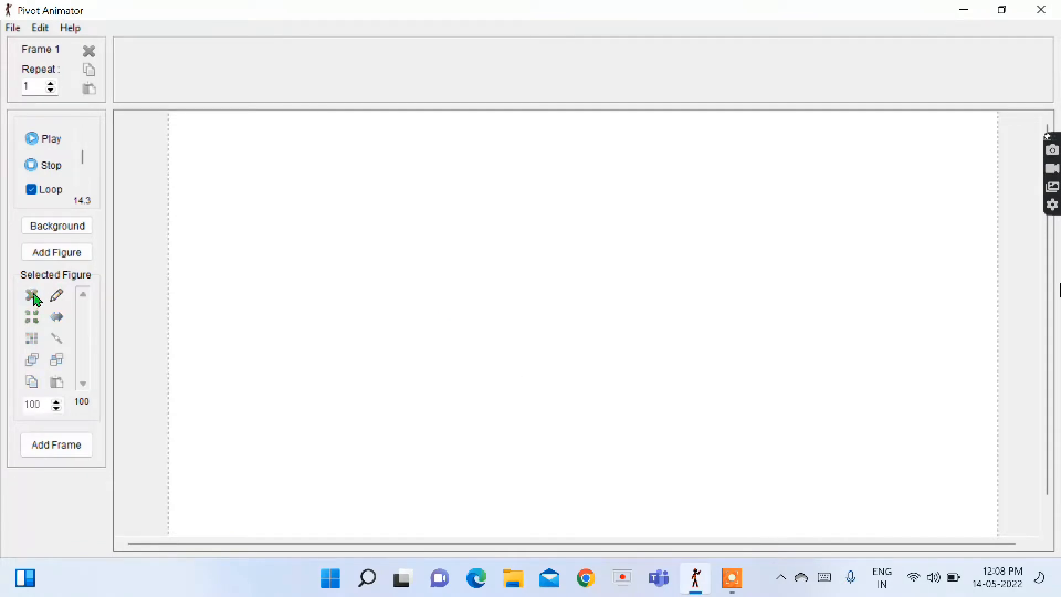
{"action": "left_click", "coordinate": [13, 28]}
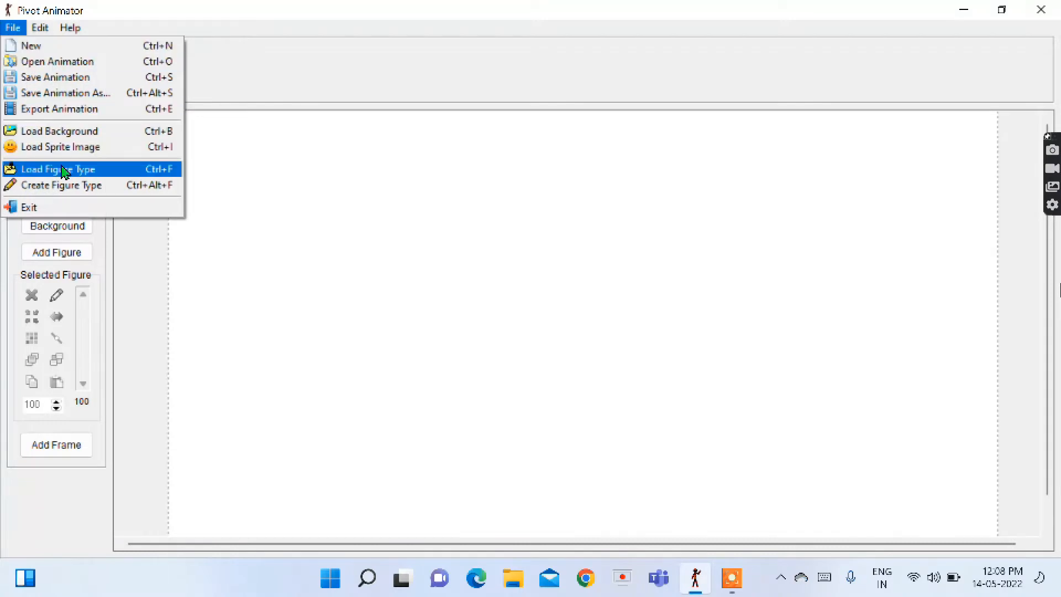
{"action": "left_click", "coordinate": [64, 170]}
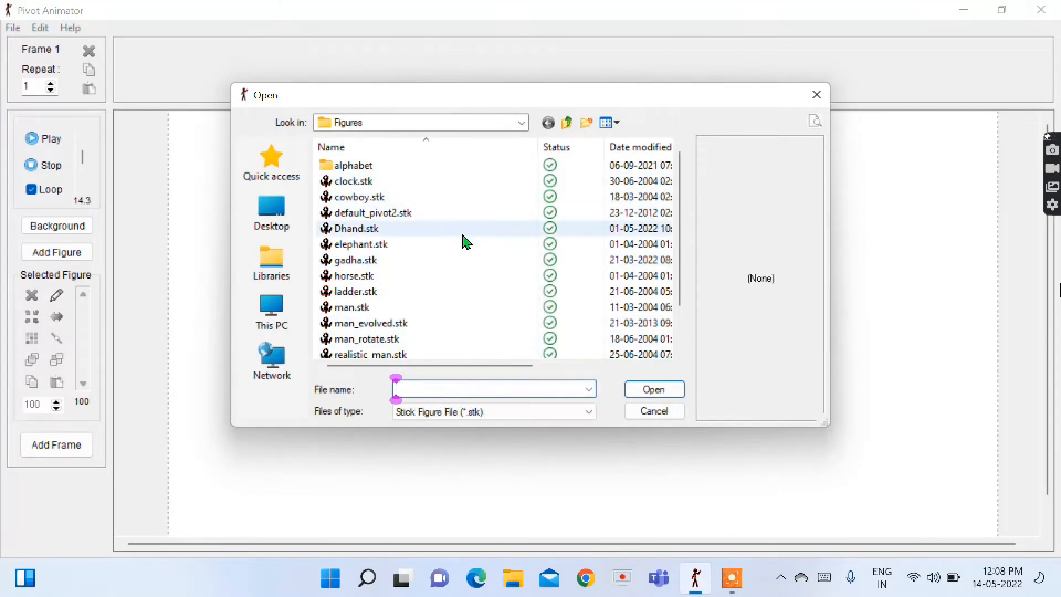
{"action": "left_click", "coordinate": [403, 187]}
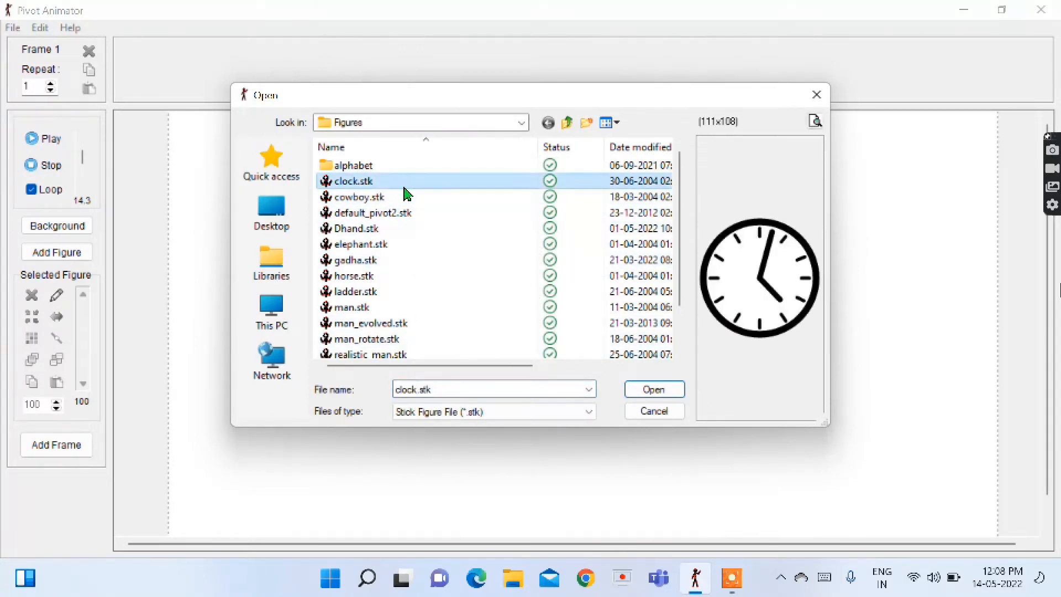
{"action": "key", "text": "Down"}
{"action": "key", "text": "Down"}
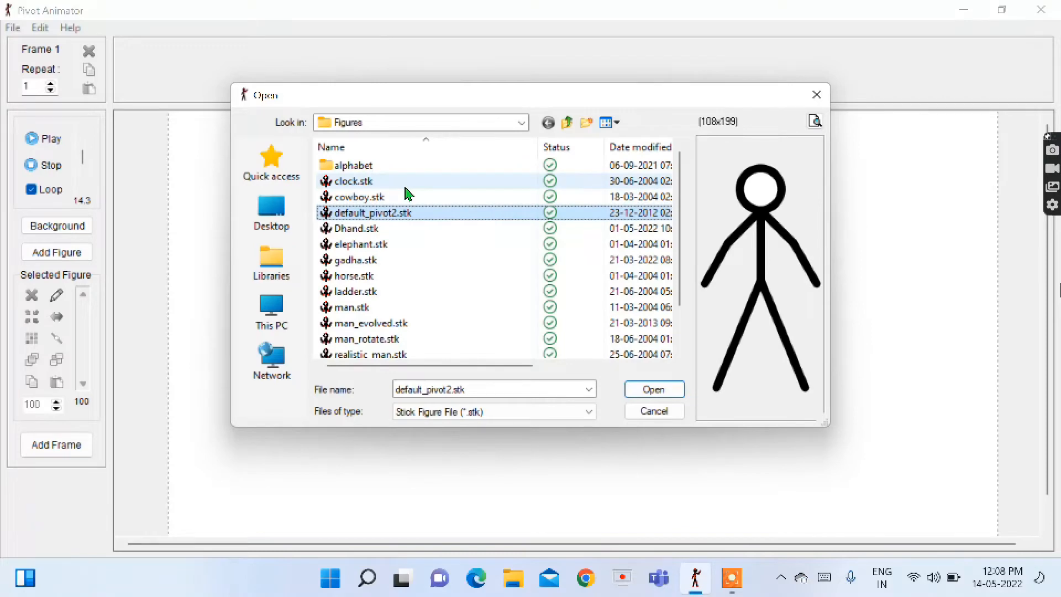
{"action": "key", "text": "Down"}
{"action": "key", "text": "Down"}
{"action": "key", "text": "Down"}
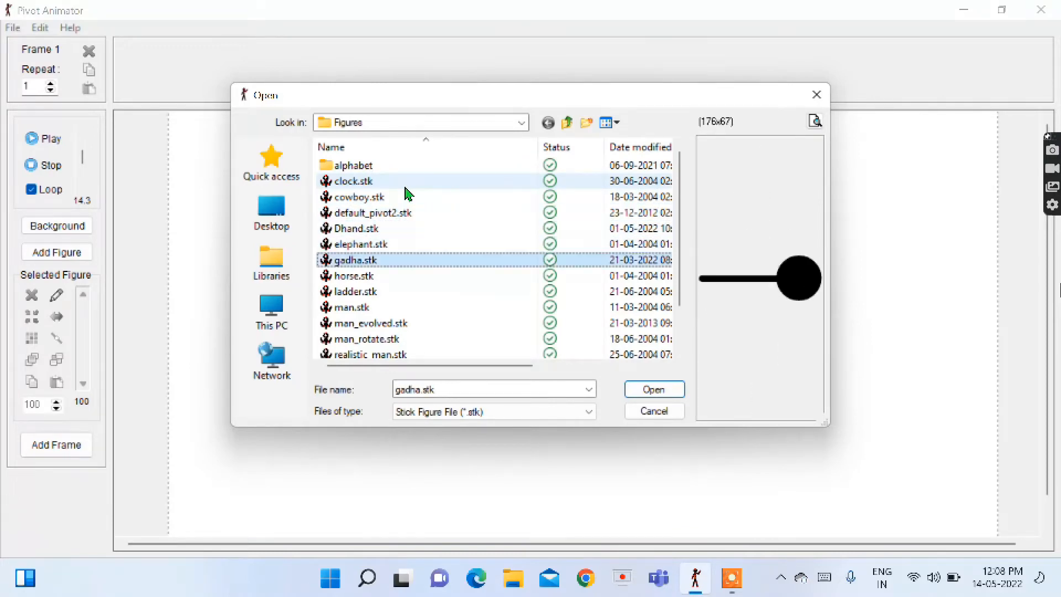
{"action": "key", "text": "Down"}
{"action": "key", "text": "Down"}
{"action": "key", "text": "Down"}
{"action": "key", "text": "Down"}
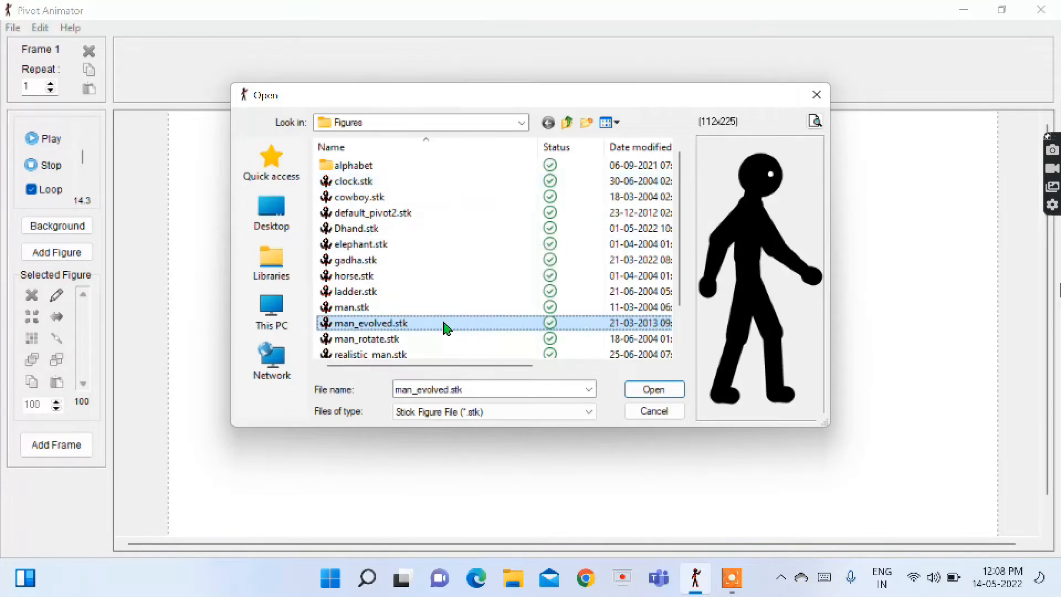
{"action": "left_click", "coordinate": [425, 325]}
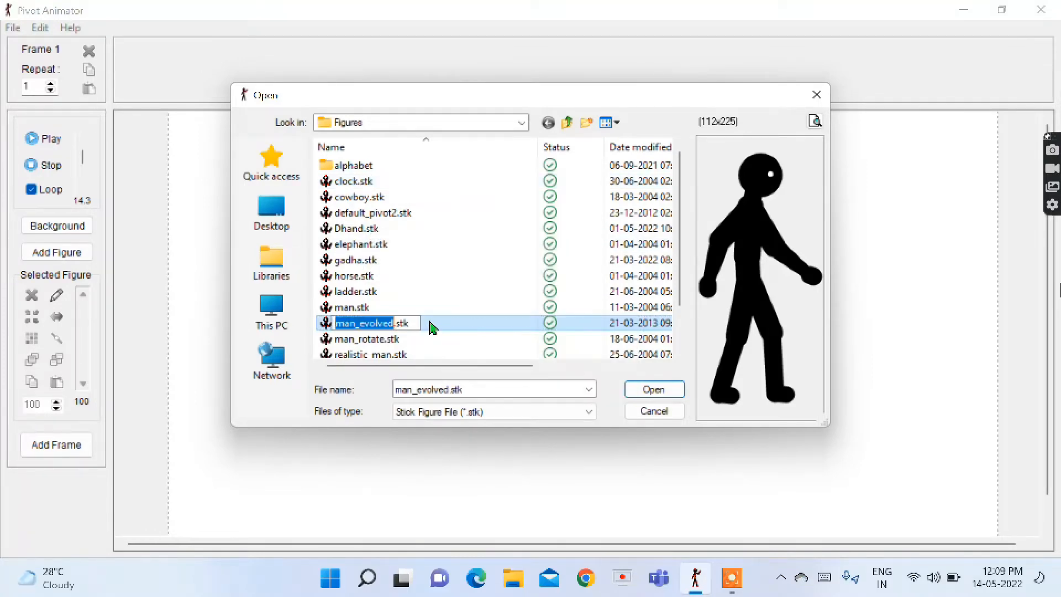
{"action": "left_click", "coordinate": [431, 325]}
{"action": "left_click", "coordinate": [668, 395]}
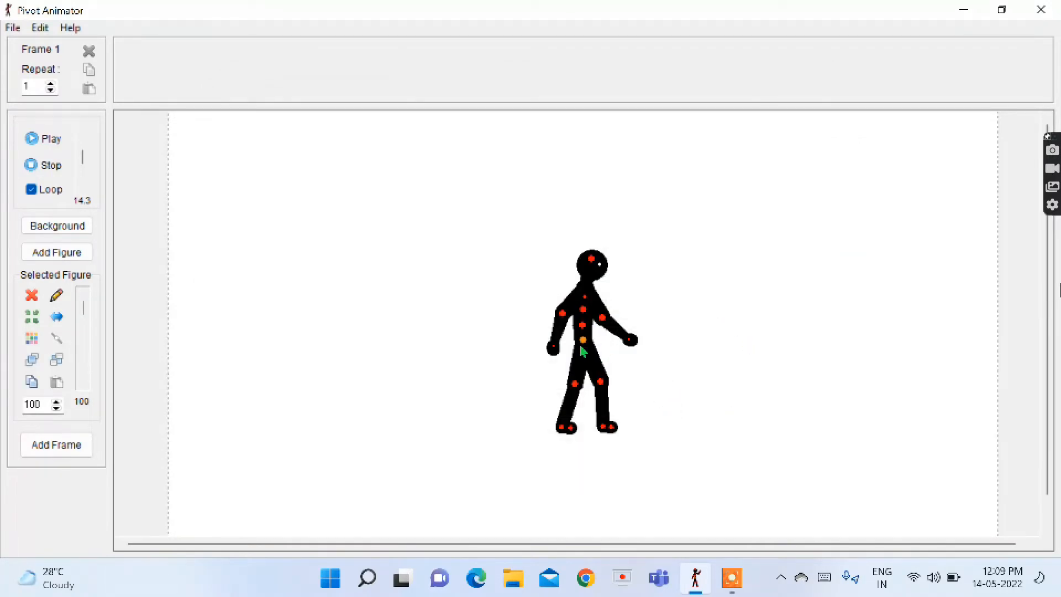
Step: Place the man figure in the lower-right area of the canvas and flip it to face left
{"action": "left_click_drag", "start_coordinate": [581, 348], "coordinate": [819, 456]}
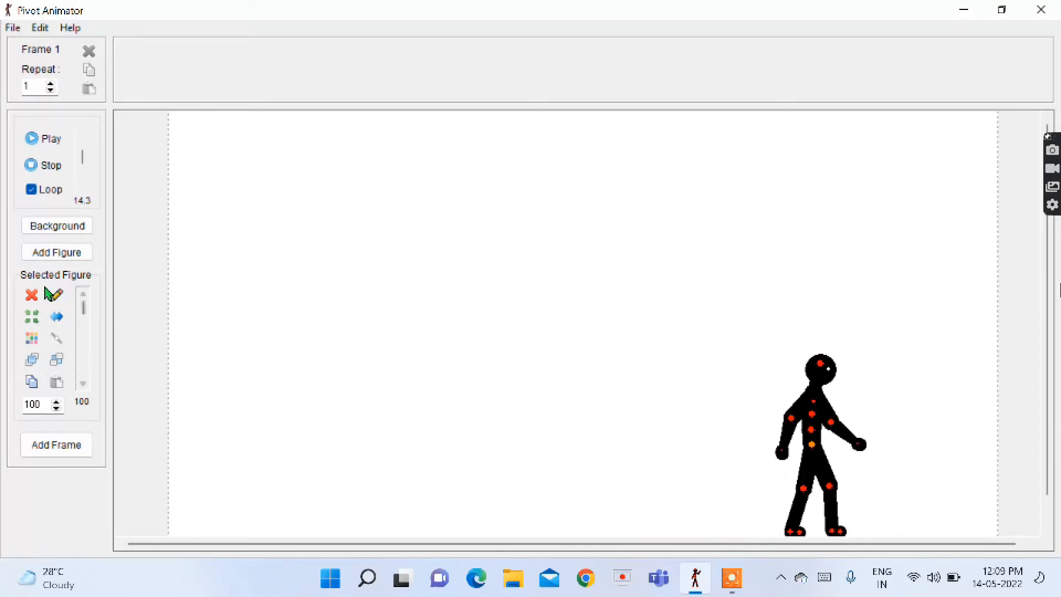
{"action": "left_click", "coordinate": [44, 254]}
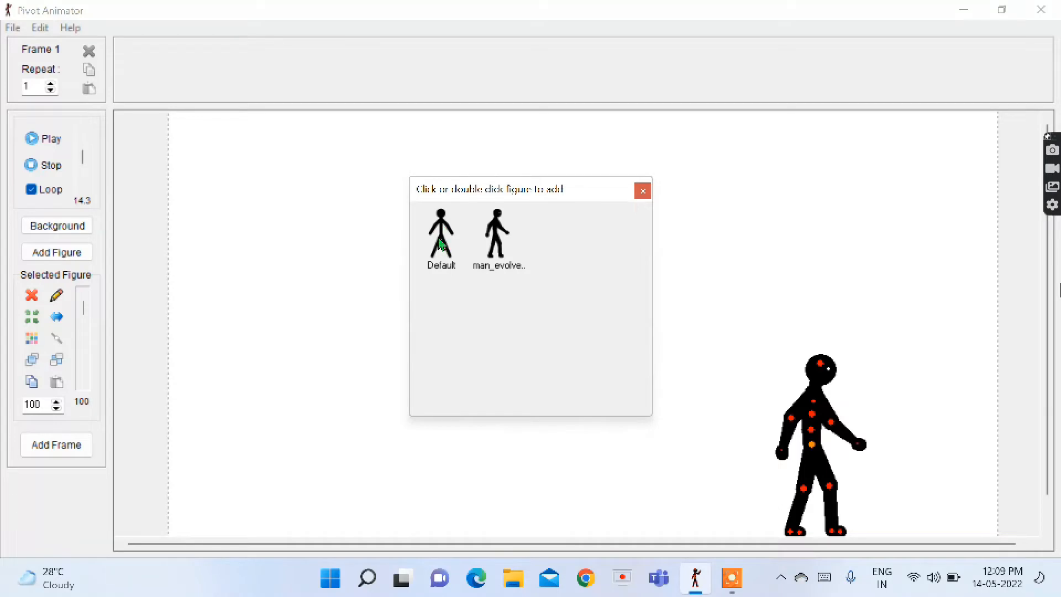
{"action": "left_click", "coordinate": [642, 193]}
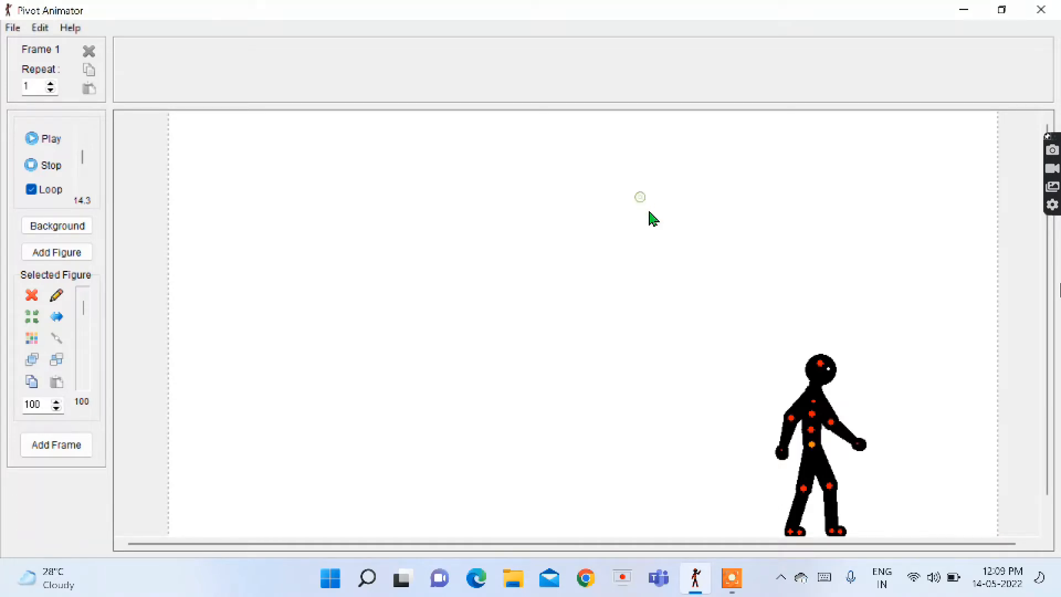
{"action": "mouse_move", "coordinate": [811, 449]}
{"action": "left_mouse_down"}
{"action": "mouse_move", "coordinate": [798, 453]}
{"action": "mouse_move", "coordinate": [802, 442]}
{"action": "left_mouse_up"}
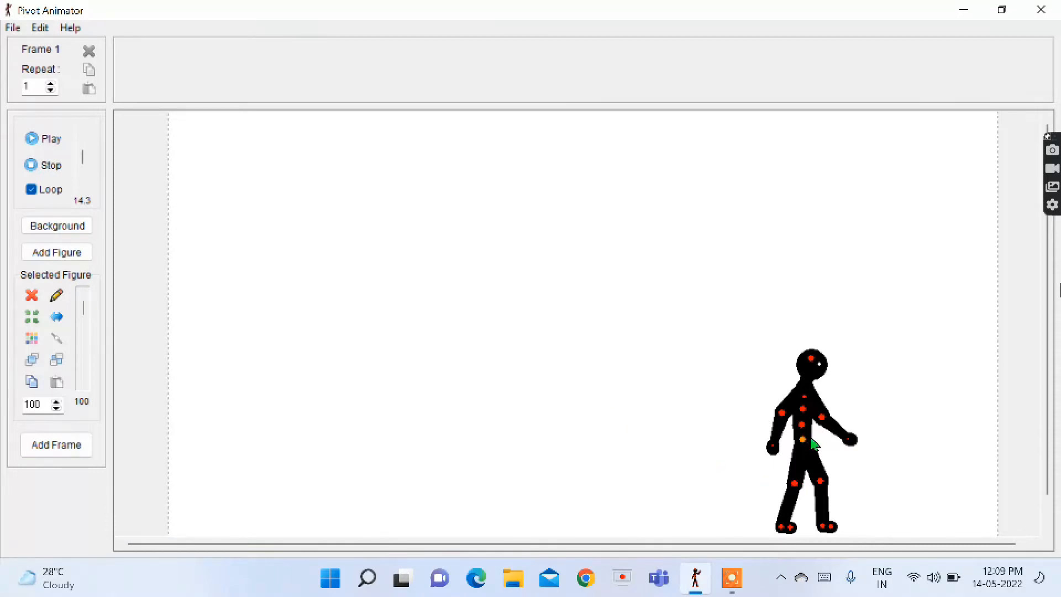
{"action": "left_click_drag", "start_coordinate": [803, 441], "coordinate": [835, 427]}
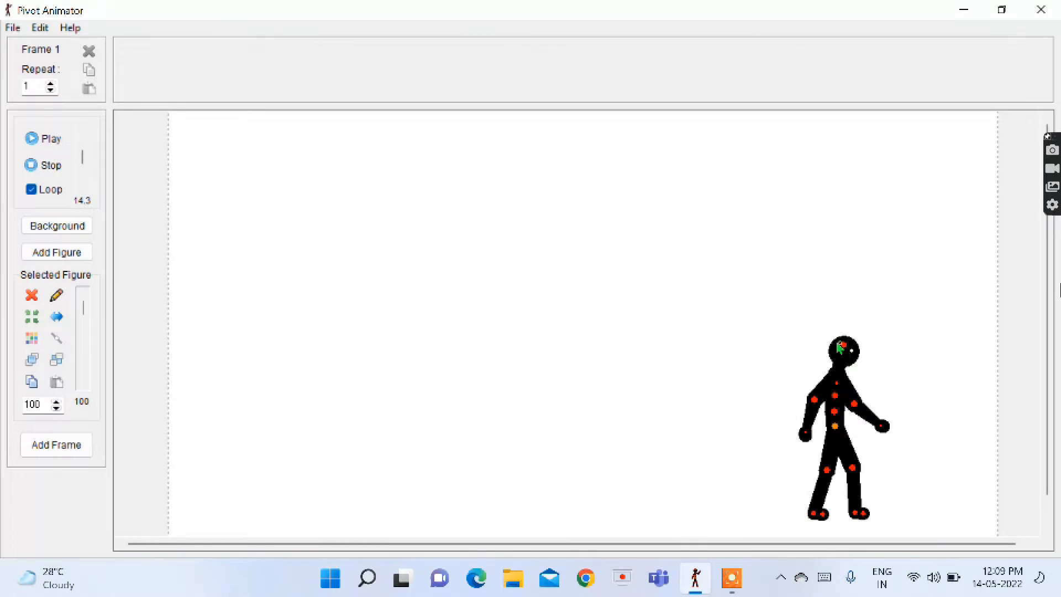
{"action": "left_click_drag", "start_coordinate": [839, 347], "coordinate": [837, 346]}
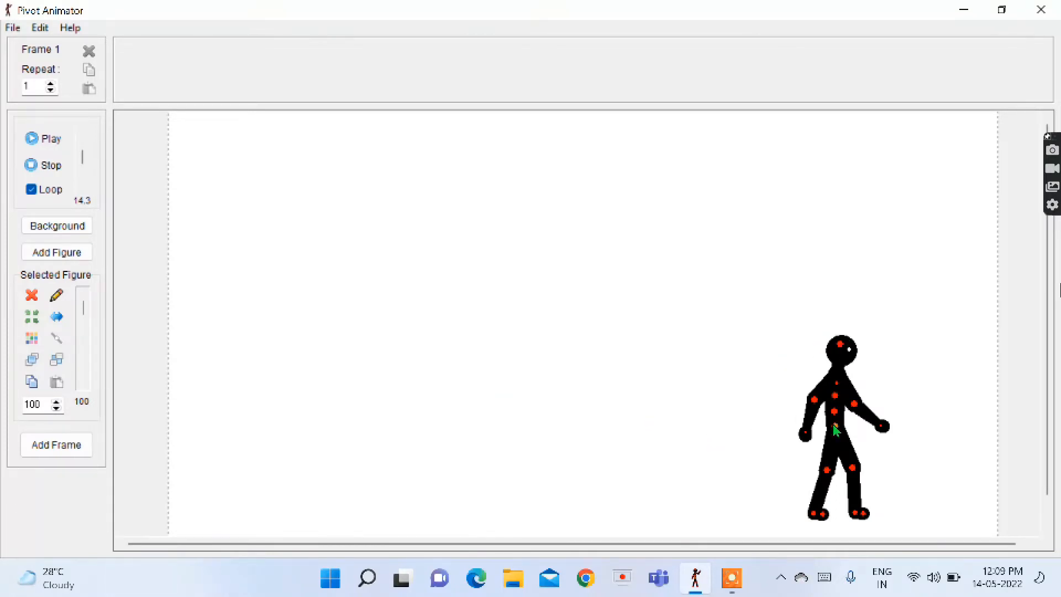
{"action": "left_click", "coordinate": [58, 317]}
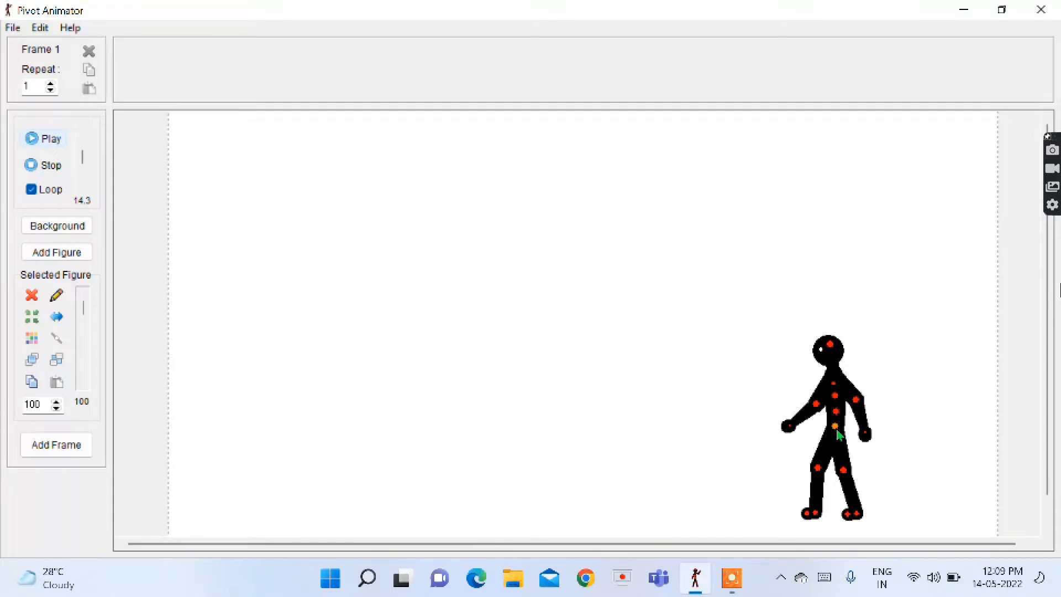
{"action": "left_click_drag", "start_coordinate": [837, 430], "coordinate": [838, 445]}
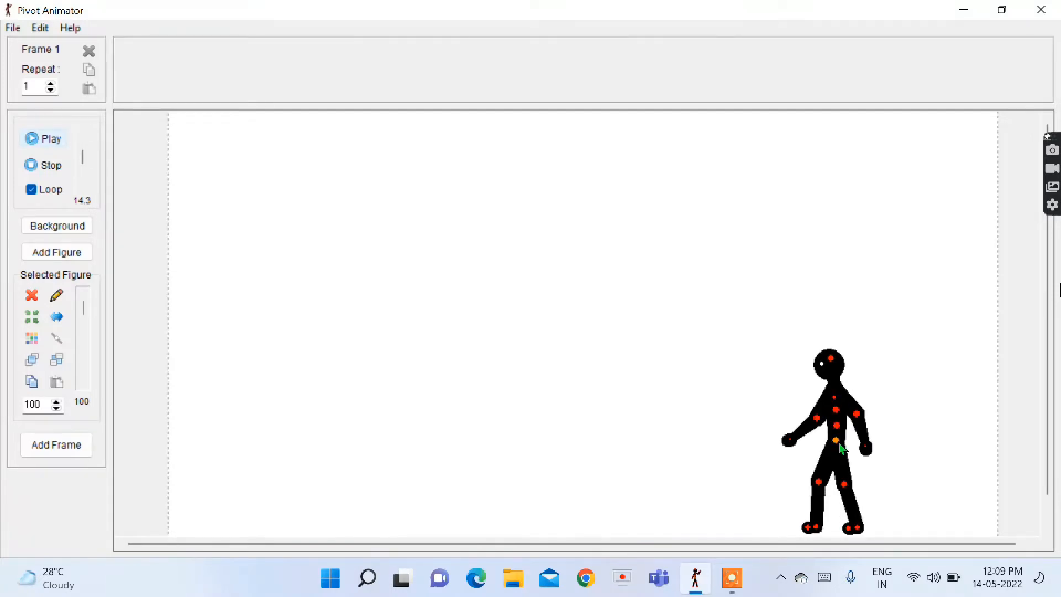
Step: Change the man figure's colour to green
{"action": "left_click", "coordinate": [32, 339]}
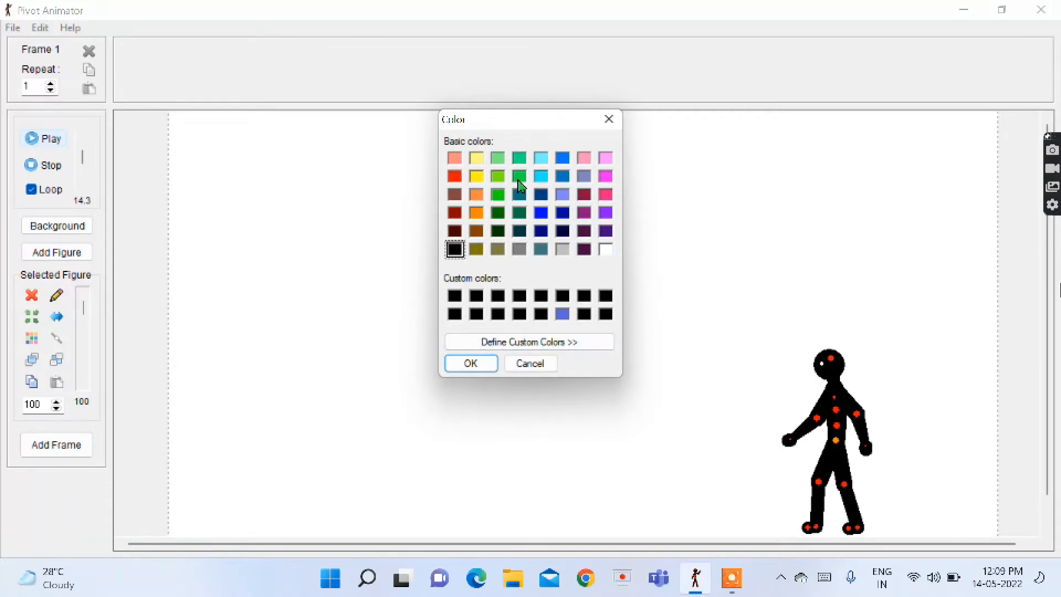
{"action": "left_click", "coordinate": [498, 194]}
{"action": "left_click", "coordinate": [472, 365]}
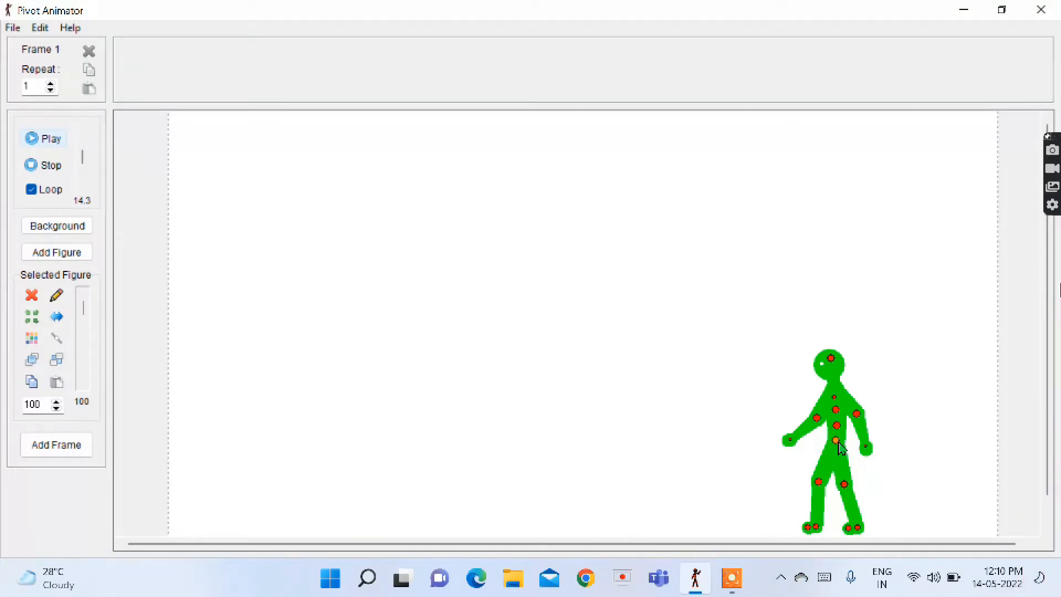
Step: Load the horse.stk figure type and move the horse slightly down near the canvas centre
{"action": "left_click", "coordinate": [12, 28]}
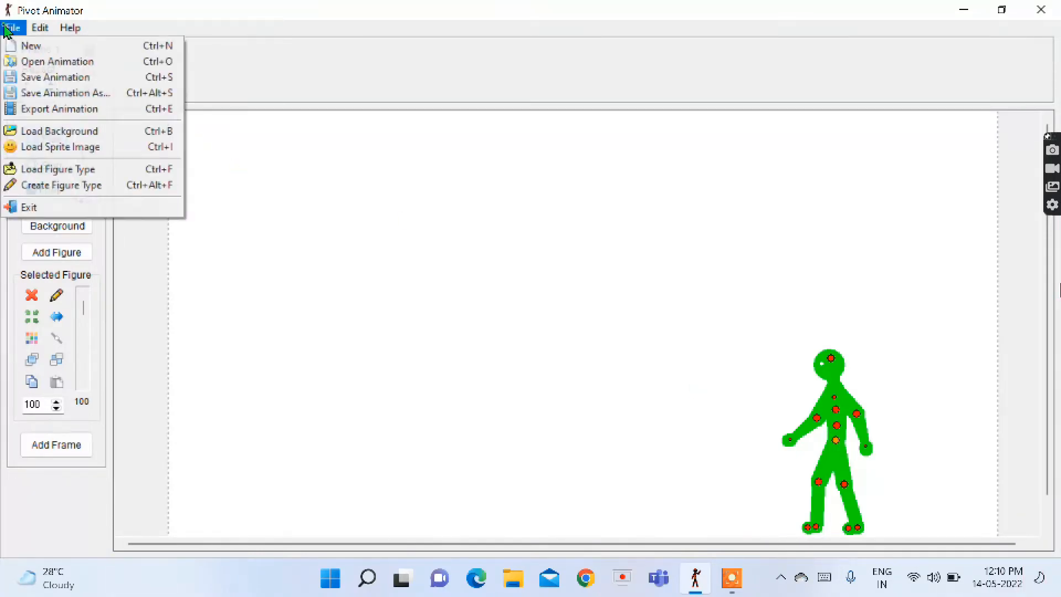
{"action": "left_click", "coordinate": [50, 169]}
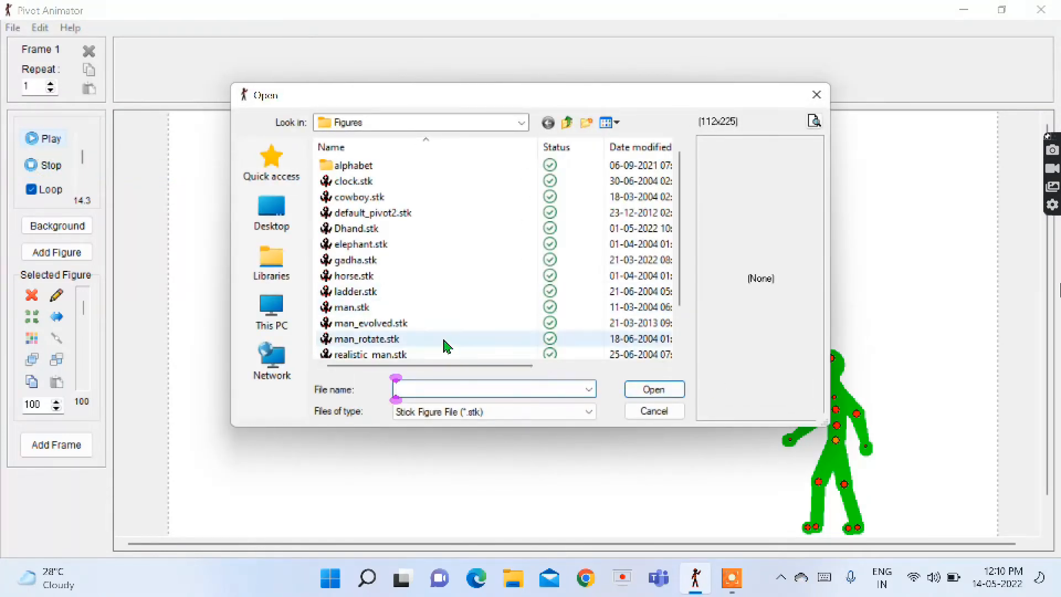
{"action": "scroll", "coordinate": [379, 316], "scroll_direction": "down", "scroll_amount": 1}
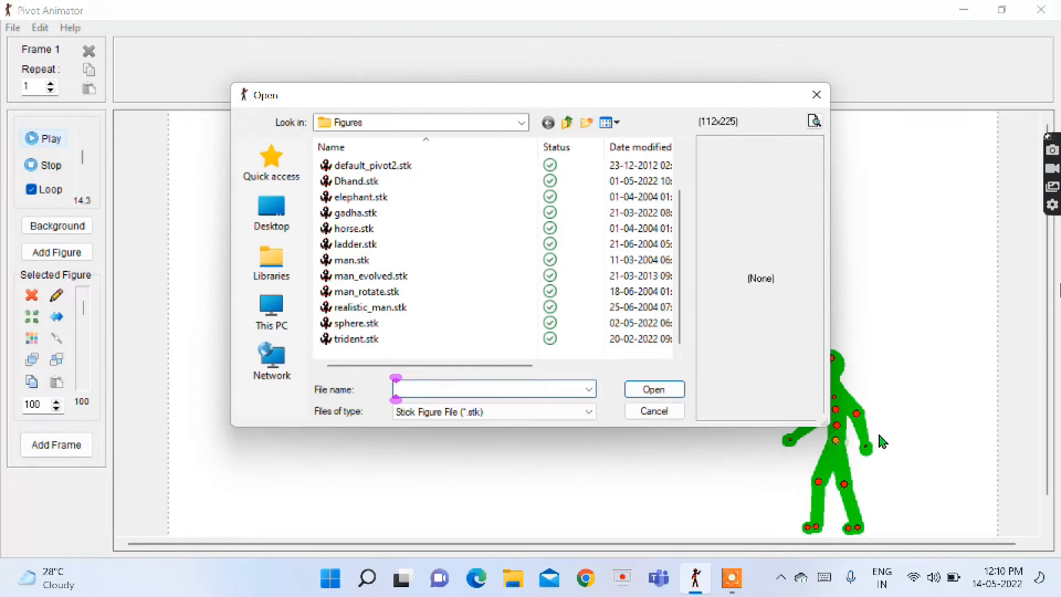
{"action": "left_click", "coordinate": [372, 231]}
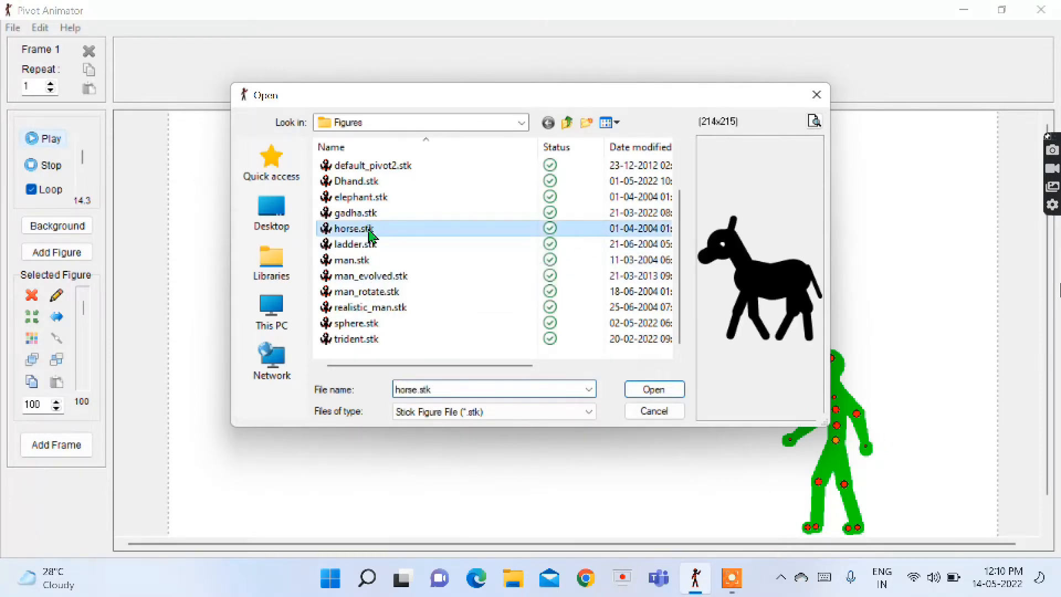
{"action": "left_click", "coordinate": [670, 392]}
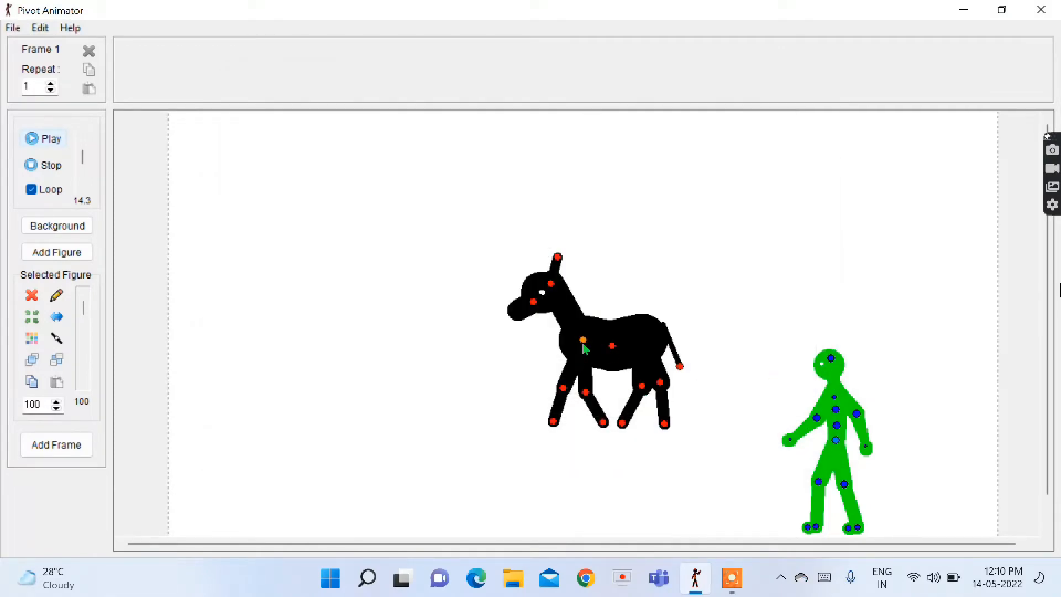
{"action": "left_click_drag", "start_coordinate": [584, 347], "coordinate": [597, 373]}
Step: Colour the horse figure light reddish brown
{"action": "left_click", "coordinate": [40, 333]}
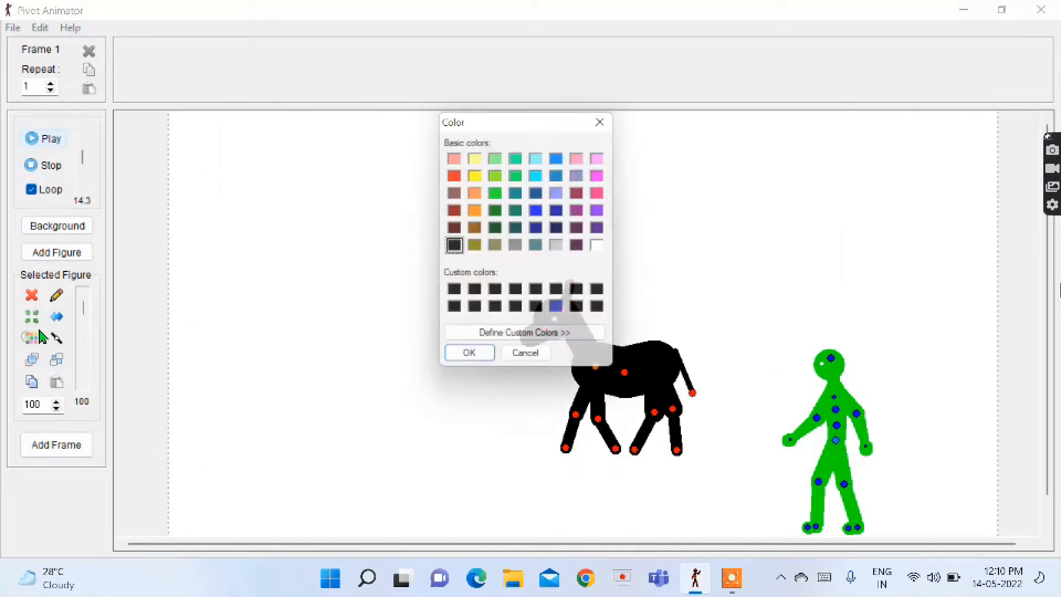
{"action": "left_click", "coordinate": [455, 194]}
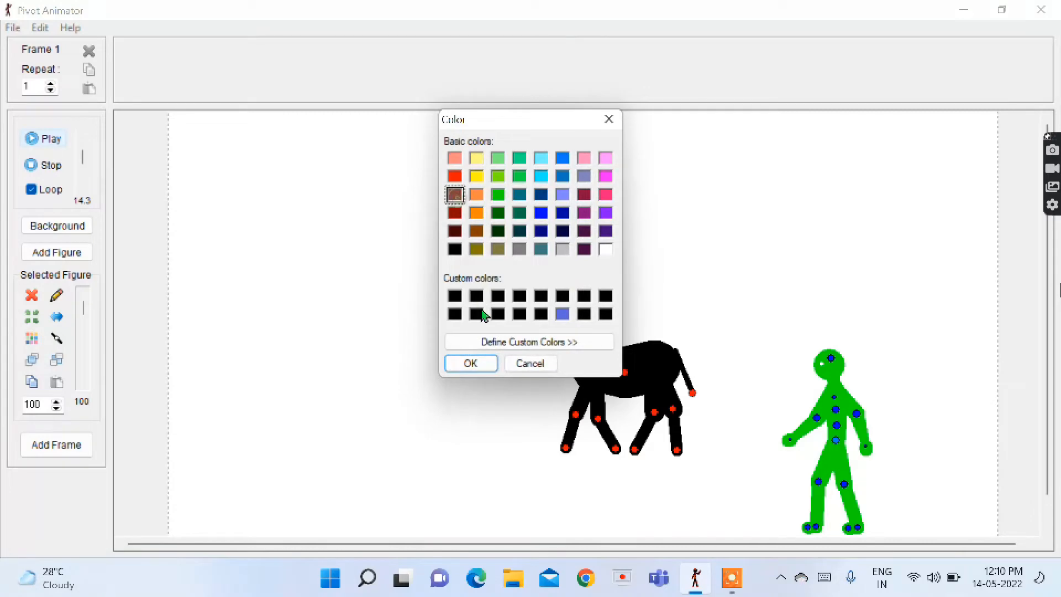
{"action": "left_click", "coordinate": [474, 367]}
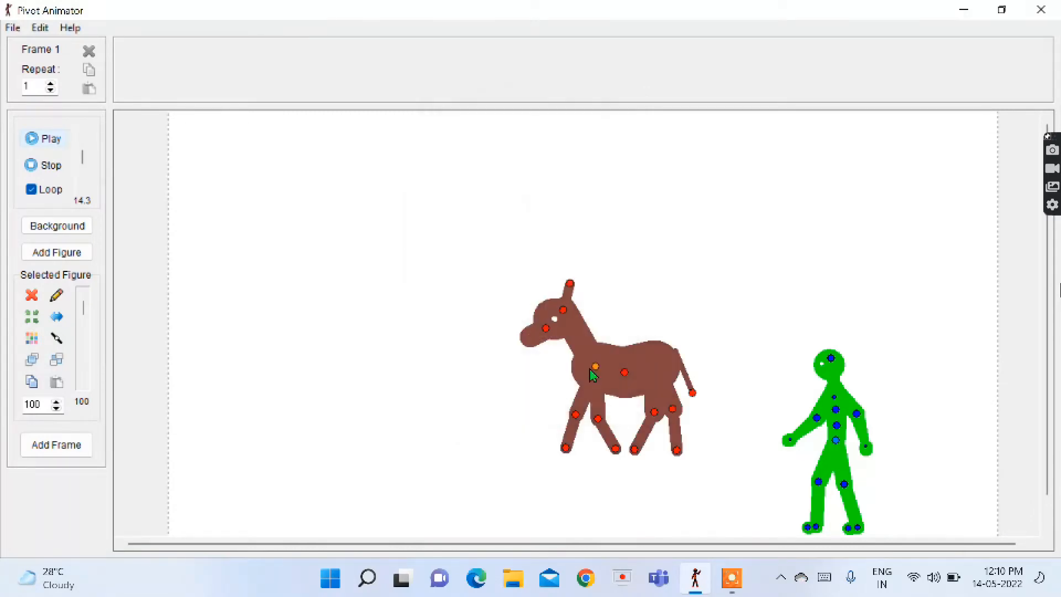
Step: Colour the horse figure dark red
{"action": "left_click", "coordinate": [37, 343]}
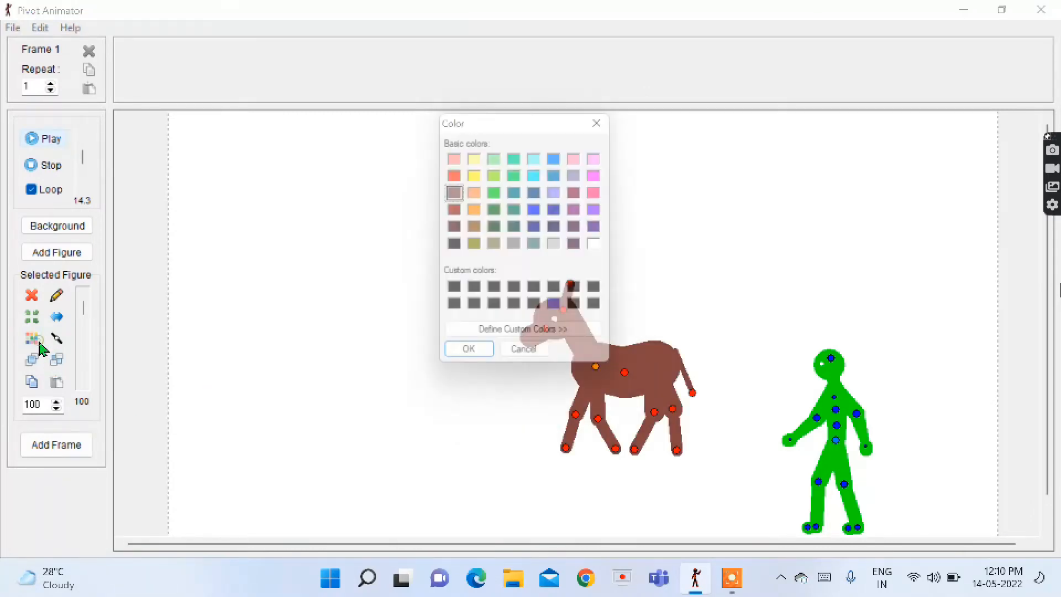
{"action": "left_click", "coordinate": [456, 213]}
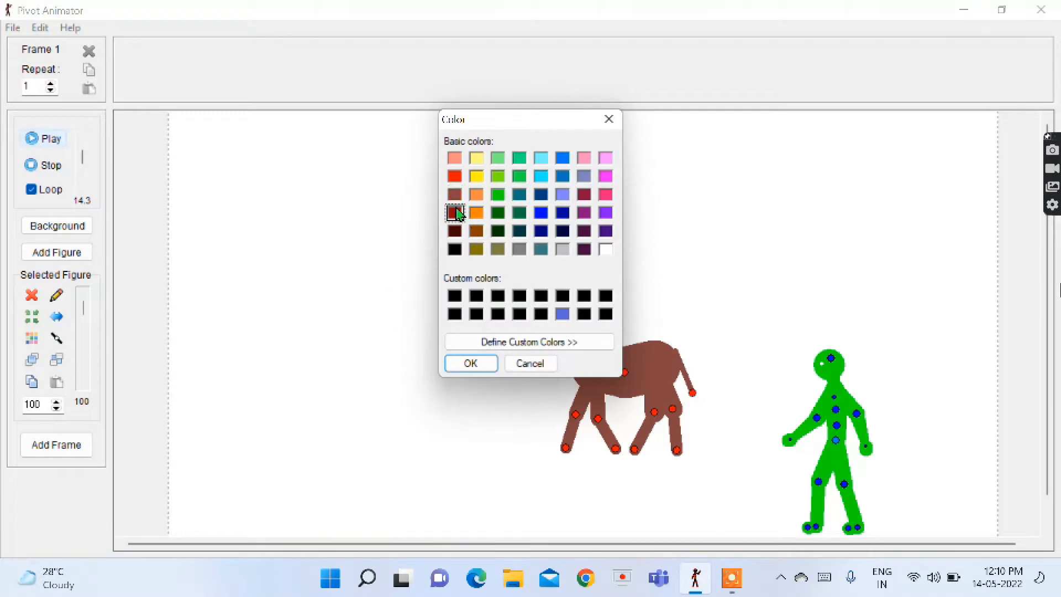
{"action": "left_click", "coordinate": [470, 364]}
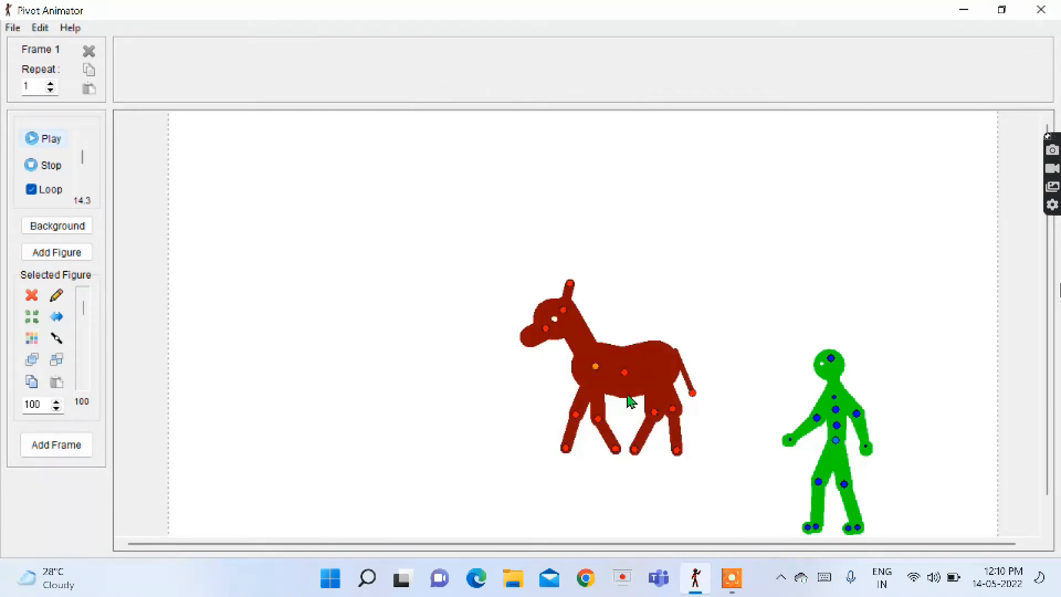
Step: Move the green man figure up to the upper-right area of the canvas, above the horse
{"action": "left_click_drag", "start_coordinate": [837, 442], "coordinate": [845, 226]}
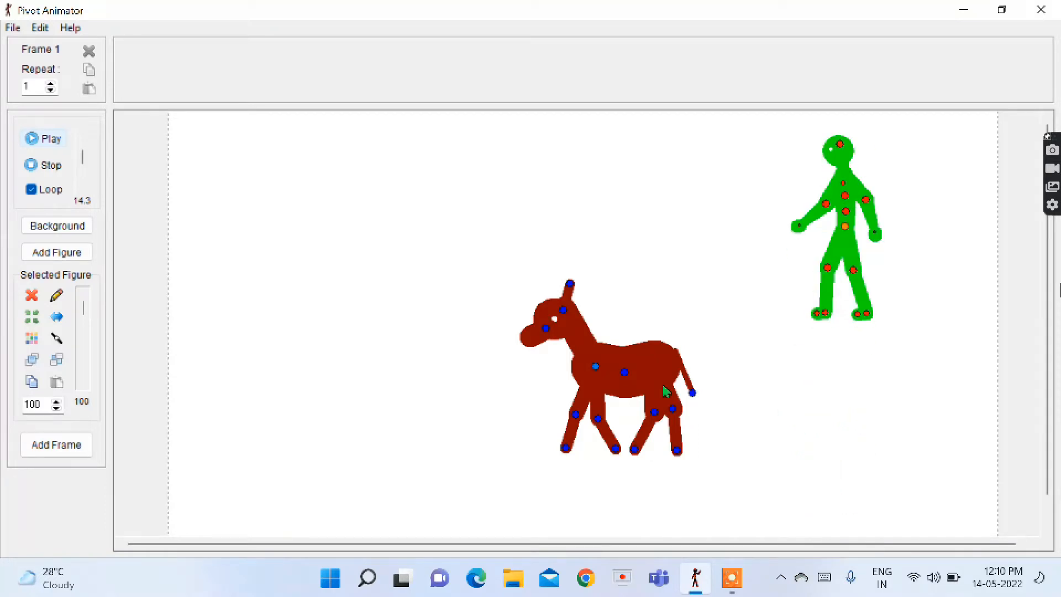
Step: Place the horse at the canvas's lower-right edge and stand the green man on its back with his front leg stepping forward
{"action": "left_click_drag", "start_coordinate": [595, 370], "coordinate": [897, 449]}
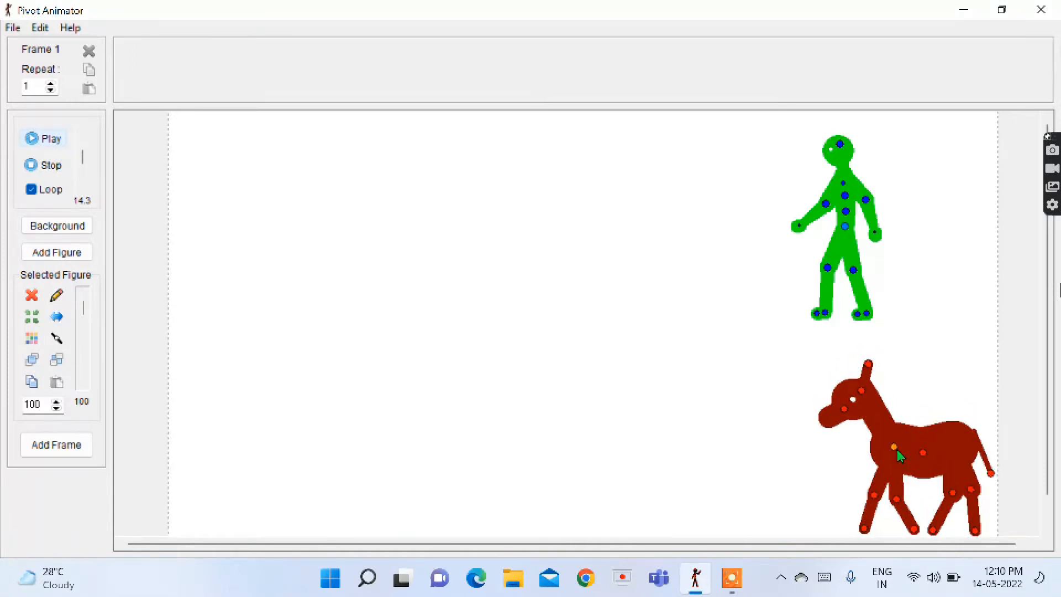
{"action": "left_click_drag", "start_coordinate": [845, 226], "coordinate": [930, 326]}
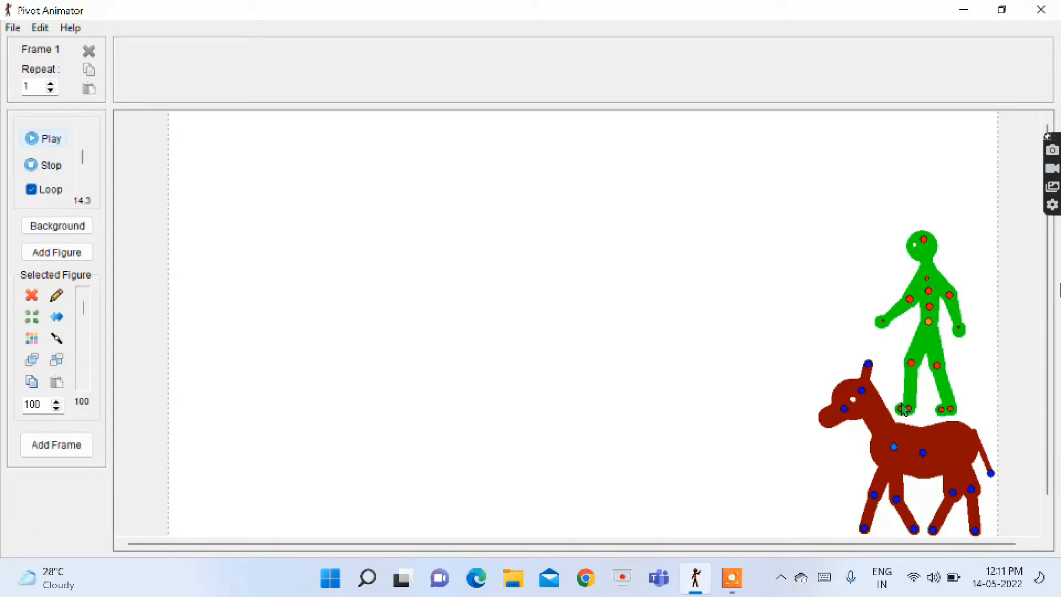
{"action": "mouse_move", "coordinate": [910, 409]}
{"action": "left_mouse_down"}
{"action": "mouse_move", "coordinate": [884, 398]}
{"action": "mouse_move", "coordinate": [916, 416]}
{"action": "left_mouse_up"}
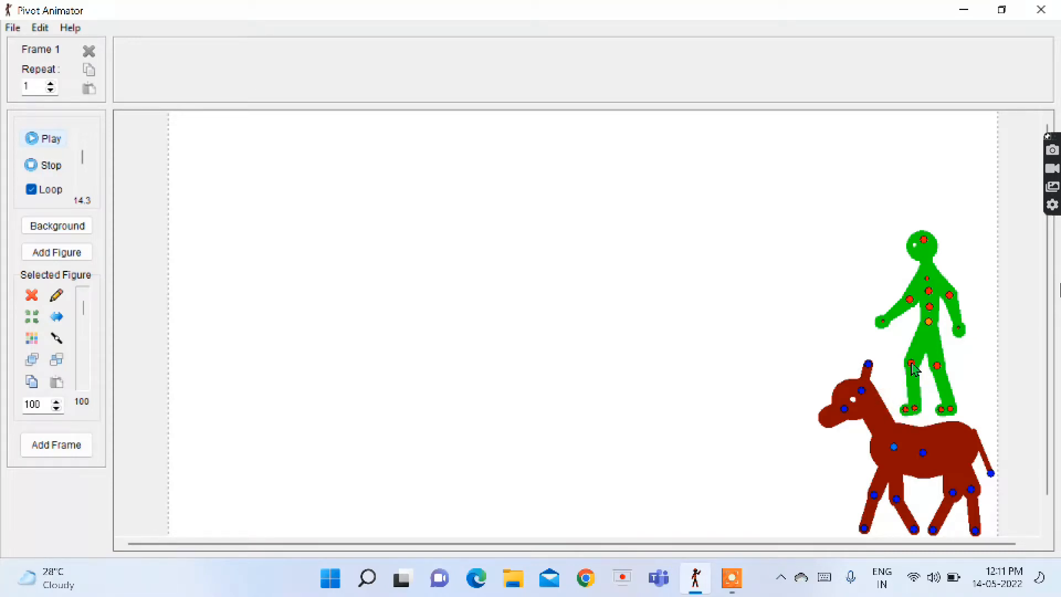
{"action": "left_click_drag", "start_coordinate": [912, 364], "coordinate": [905, 351]}
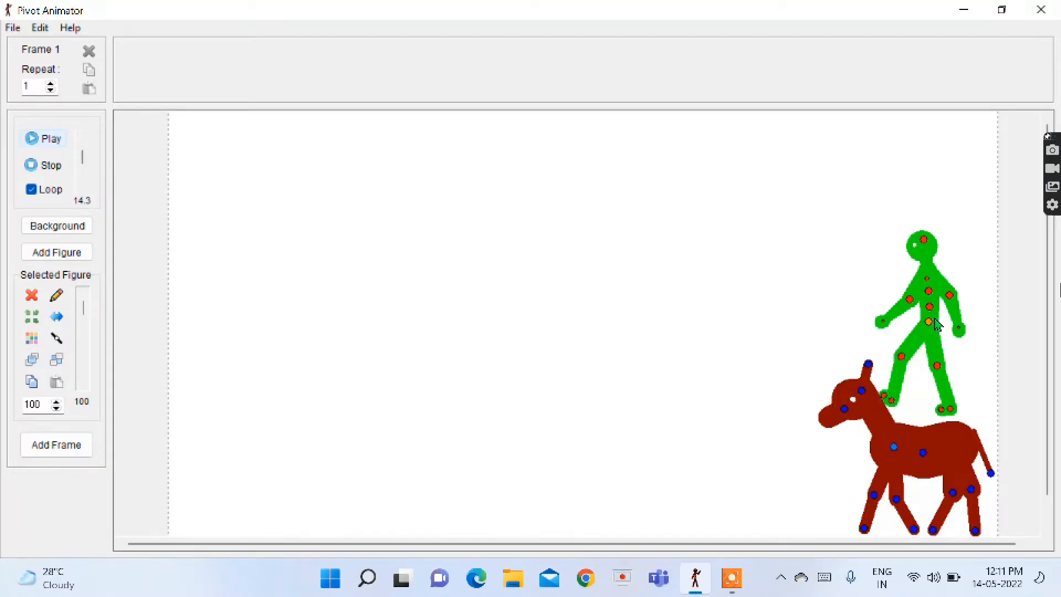
{"action": "left_click_drag", "start_coordinate": [930, 328], "coordinate": [928, 330]}
{"action": "left_click_drag", "start_coordinate": [927, 325], "coordinate": [927, 328]}
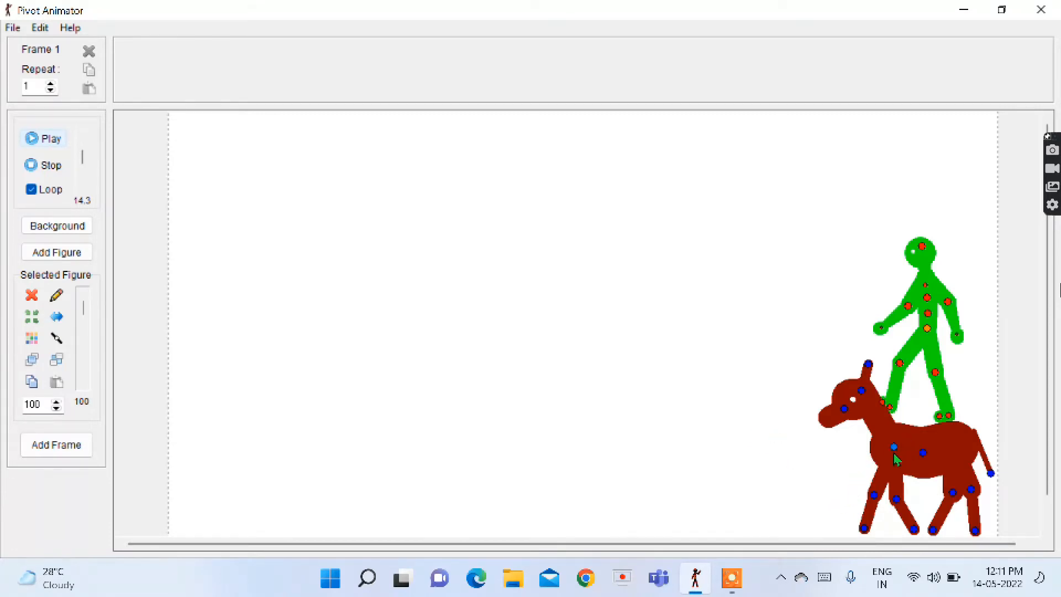
Step: Select the man and horse together, nudge them against the canvas's right edge, and add the pose as frame 1
{"action": "mouse_move", "coordinate": [894, 452]}
{"action": "left_mouse_down"}
{"action": "mouse_move", "coordinate": [721, 438]}
{"action": "mouse_move", "coordinate": [807, 443]}
{"action": "mouse_move", "coordinate": [871, 469]}
{"action": "mouse_move", "coordinate": [890, 456]}
{"action": "left_mouse_up"}
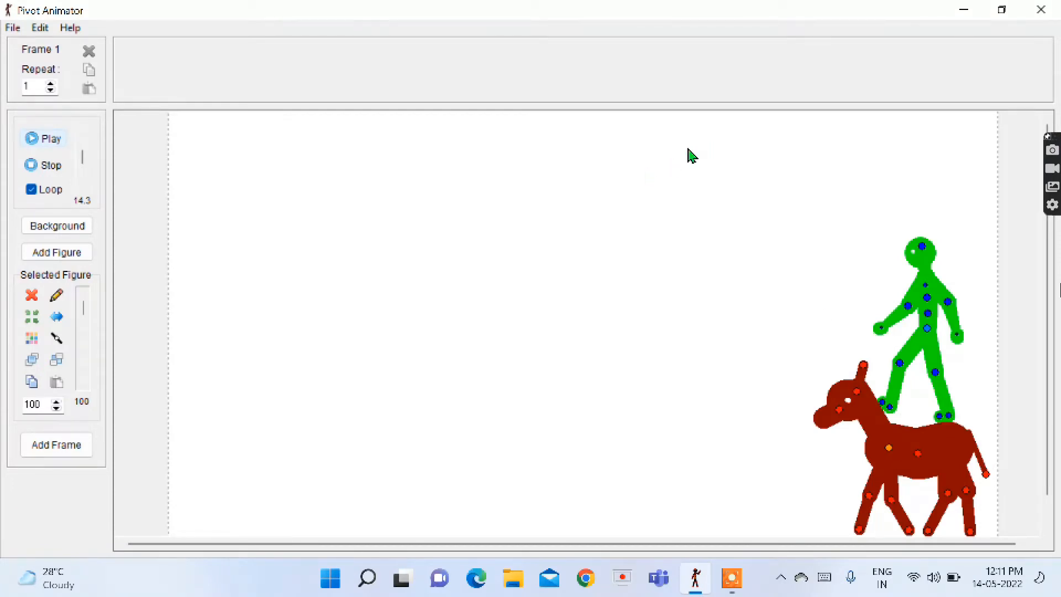
{"action": "left_click_drag", "start_coordinate": [693, 152], "coordinate": [1020, 547]}
{"action": "mouse_move", "coordinate": [928, 334]}
{"action": "left_mouse_down"}
{"action": "mouse_move", "coordinate": [887, 339]}
{"action": "mouse_move", "coordinate": [935, 332]}
{"action": "left_mouse_up"}
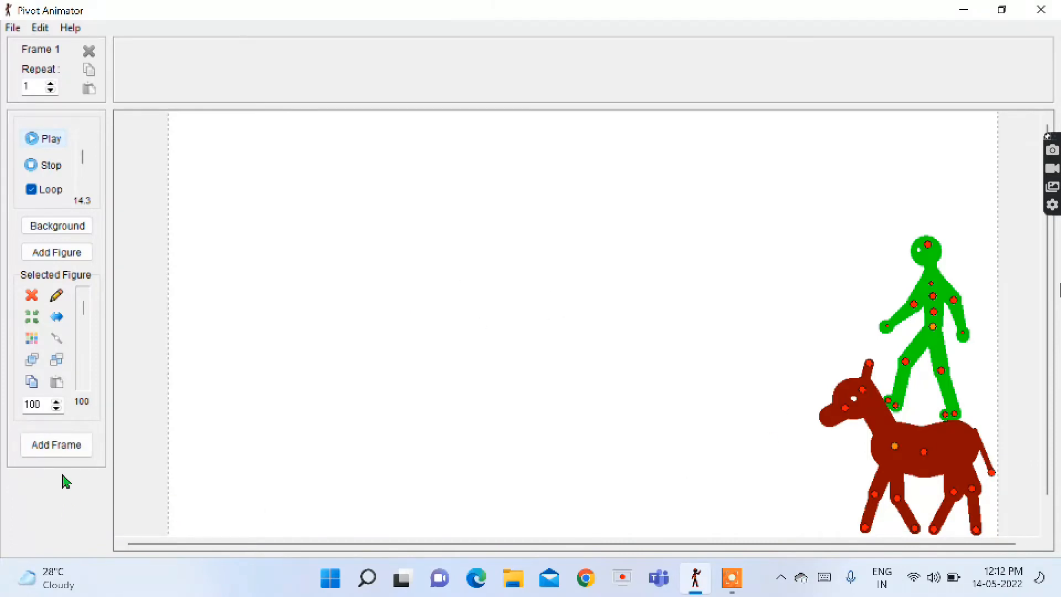
{"action": "left_click", "coordinate": [61, 448]}
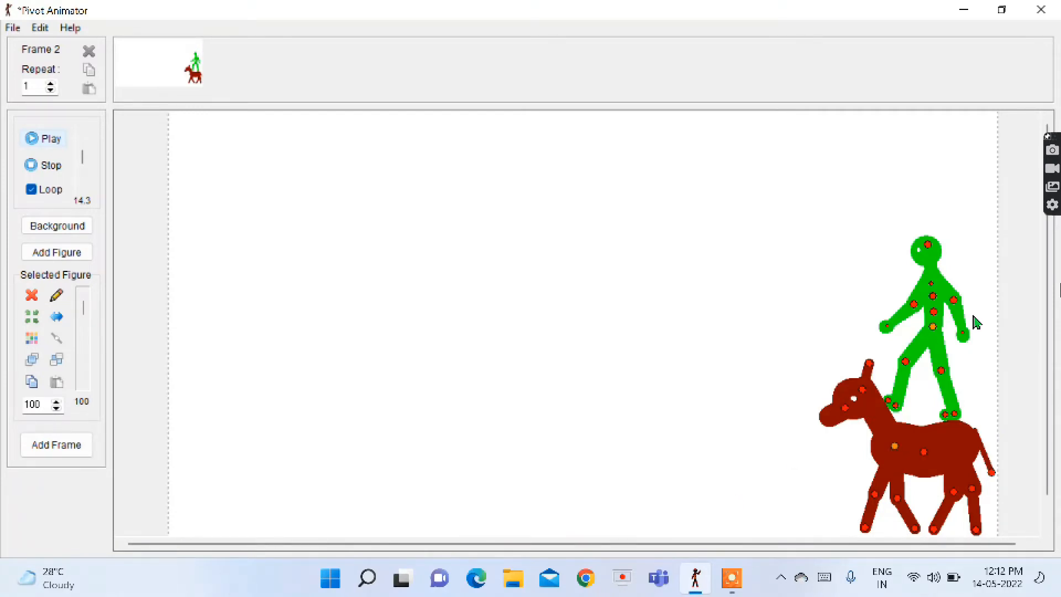
Step: Select both figures, shift them slightly left of their frame 1 position, and add the pose as frame 2
{"action": "left_click", "coordinate": [894, 447]}
{"action": "left_click_drag", "start_coordinate": [894, 446], "coordinate": [897, 447]}
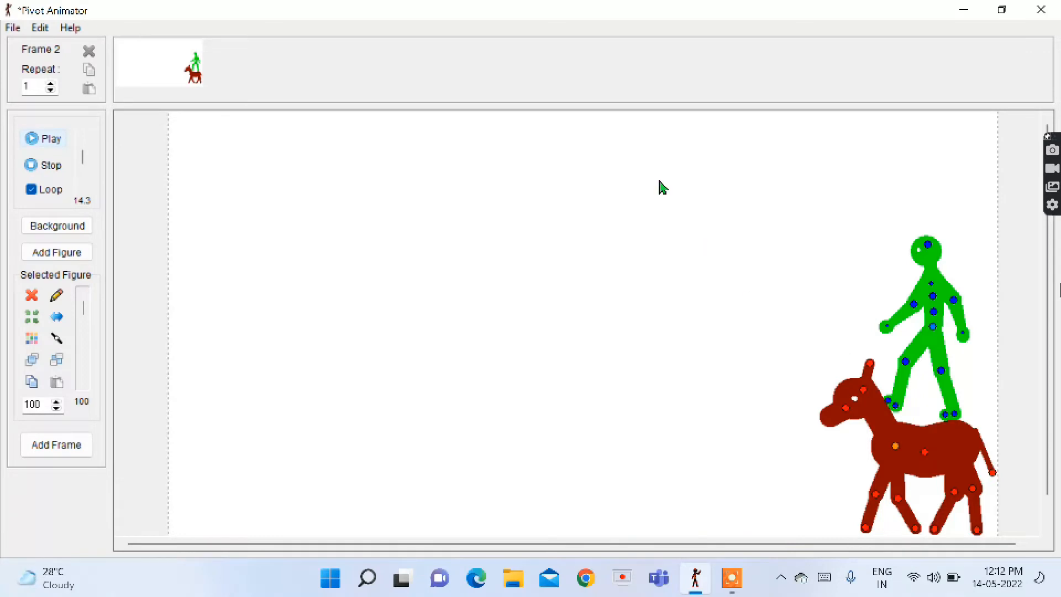
{"action": "left_click_drag", "start_coordinate": [659, 160], "coordinate": [1054, 563]}
{"action": "left_click_drag", "start_coordinate": [894, 449], "coordinate": [882, 449]}
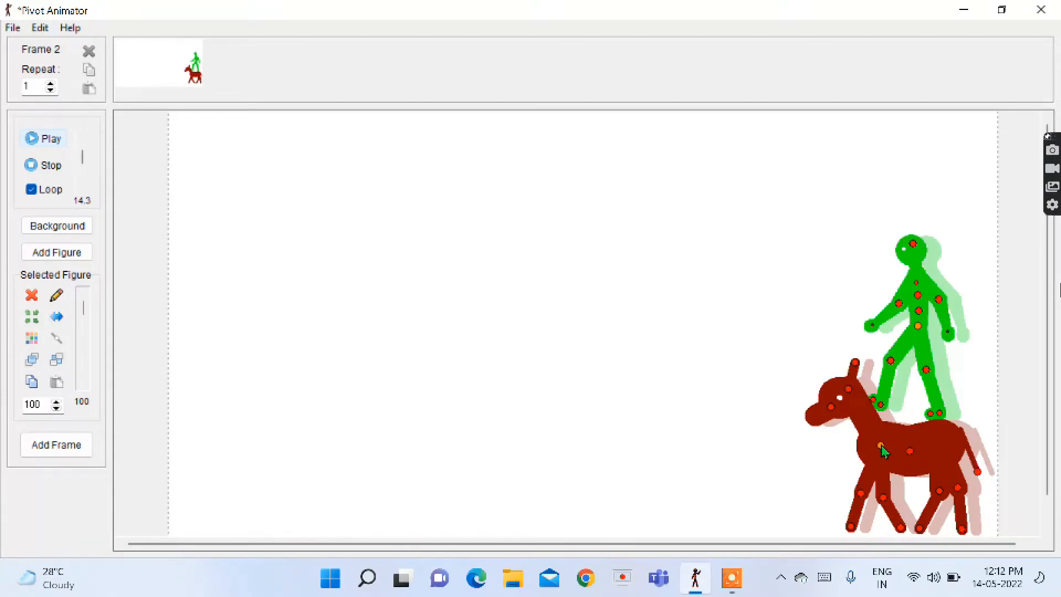
{"action": "mouse_move", "coordinate": [883, 450]}
{"action": "left_mouse_down"}
{"action": "mouse_move", "coordinate": [897, 450]}
{"action": "mouse_move", "coordinate": [882, 446]}
{"action": "left_mouse_up"}
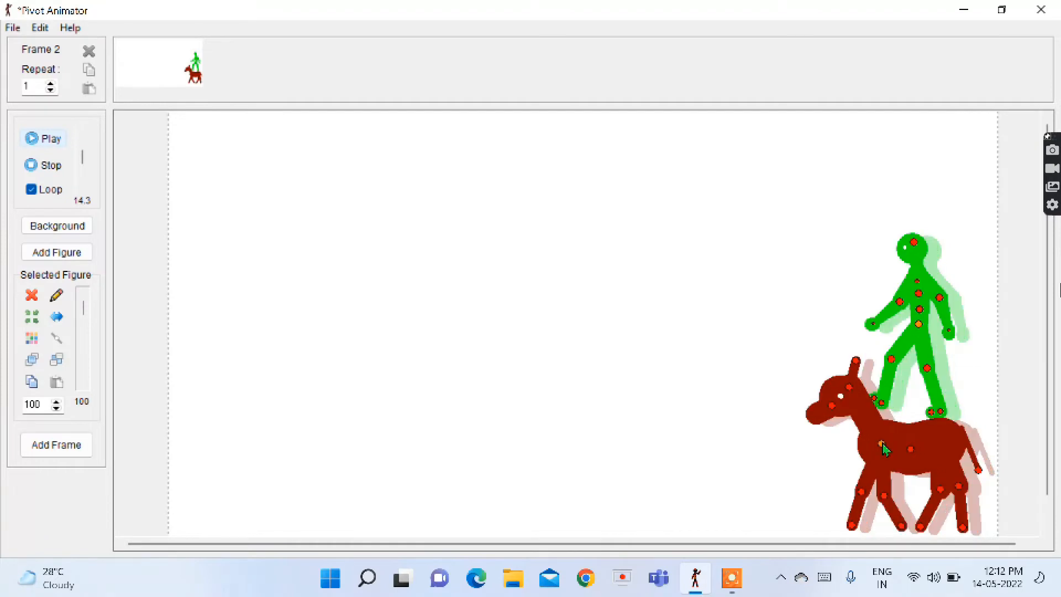
{"action": "left_click", "coordinate": [90, 446]}
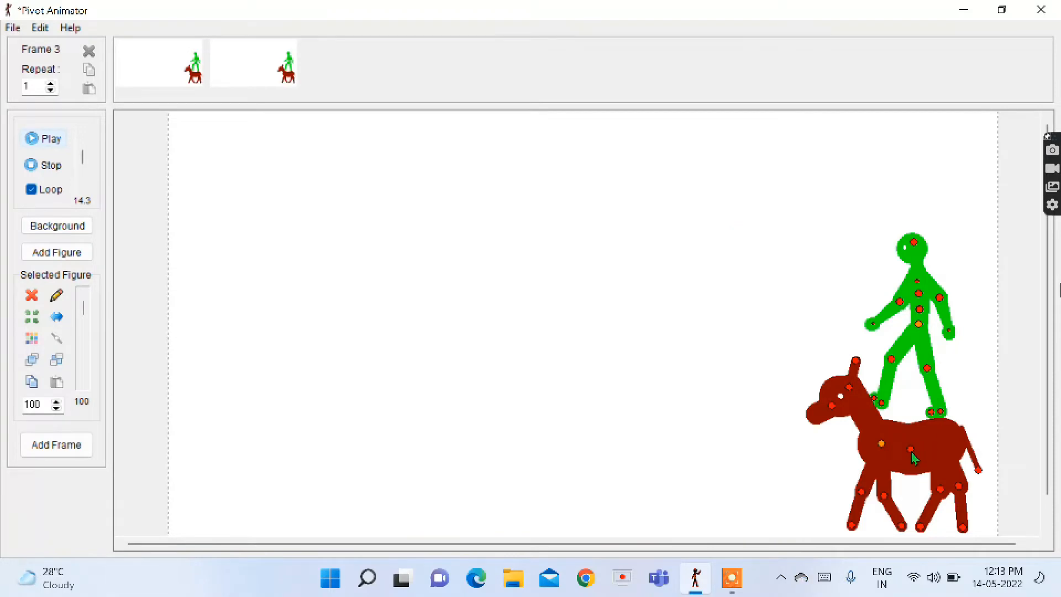
Step: Add frames 3 to 7, shifting the man and horse together slightly further left before each one
{"action": "left_click_drag", "start_coordinate": [882, 444], "coordinate": [870, 444]}
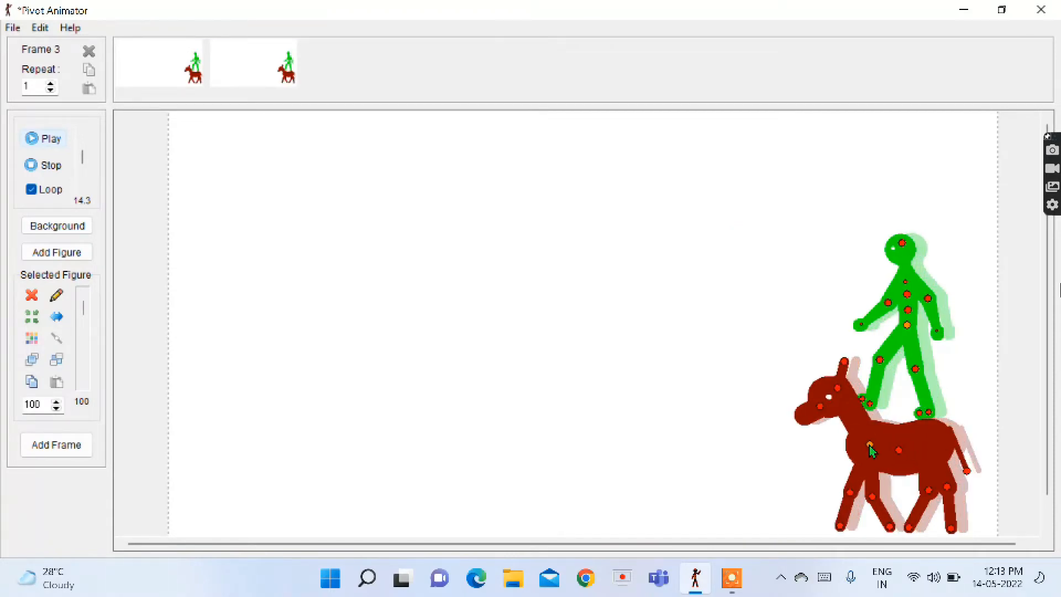
{"action": "left_click", "coordinate": [23, 446]}
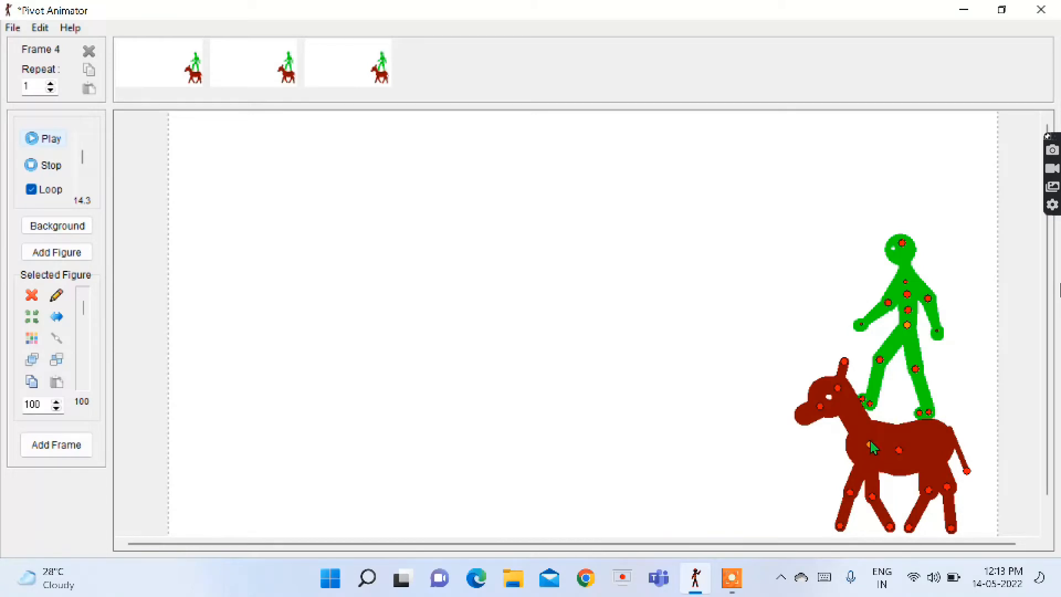
{"action": "left_click_drag", "start_coordinate": [871, 444], "coordinate": [851, 446]}
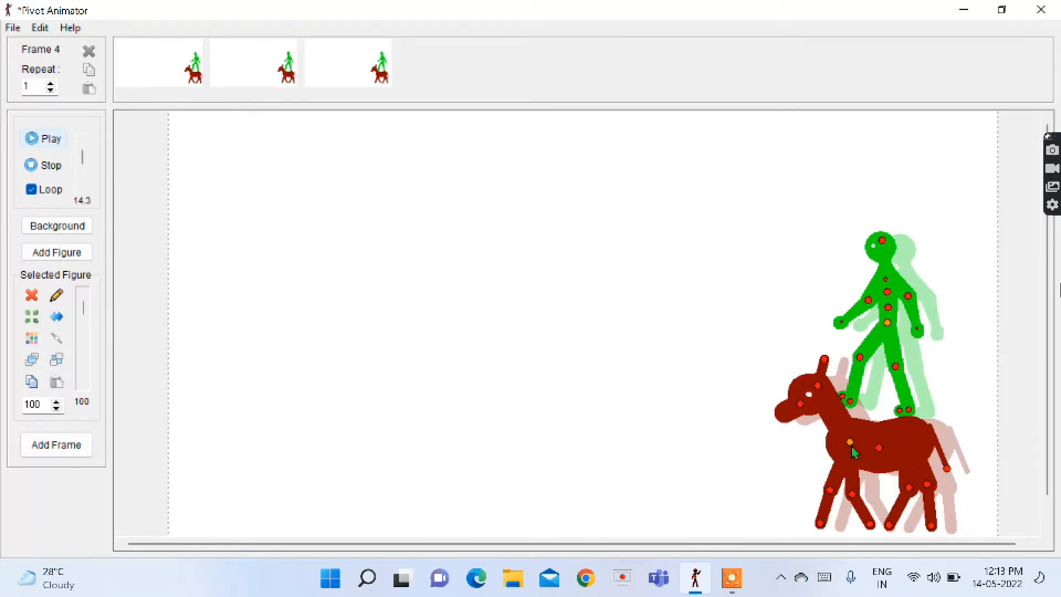
{"action": "left_click", "coordinate": [50, 457]}
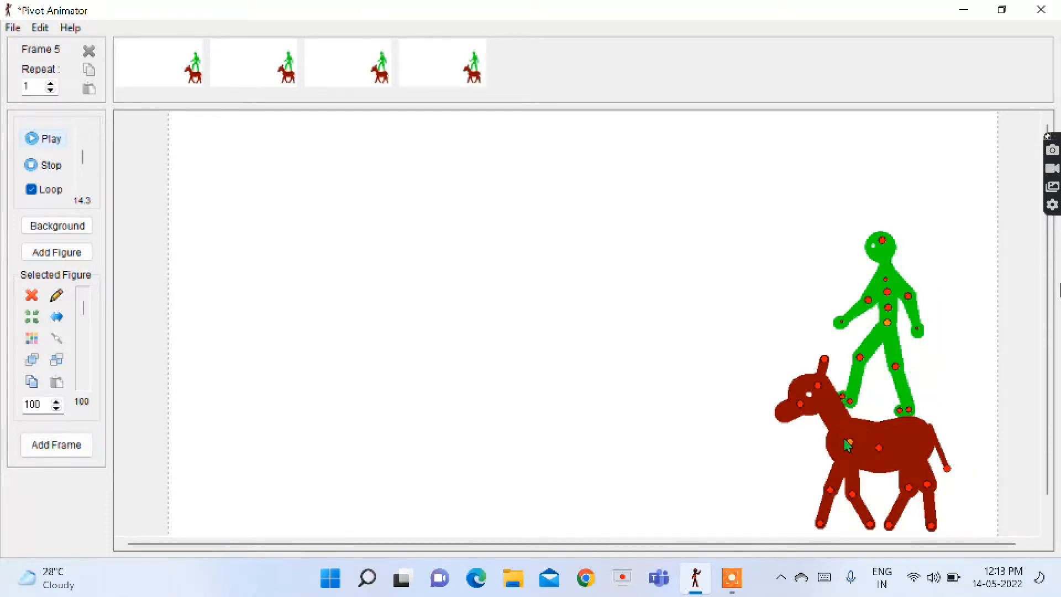
{"action": "left_click_drag", "start_coordinate": [847, 443], "coordinate": [835, 451]}
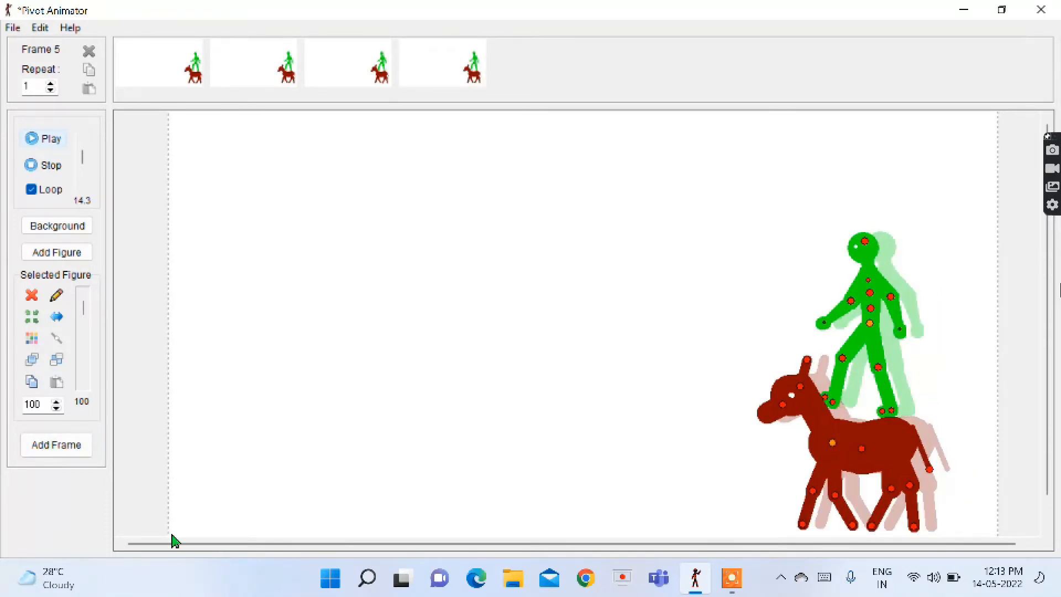
{"action": "left_click", "coordinate": [40, 448]}
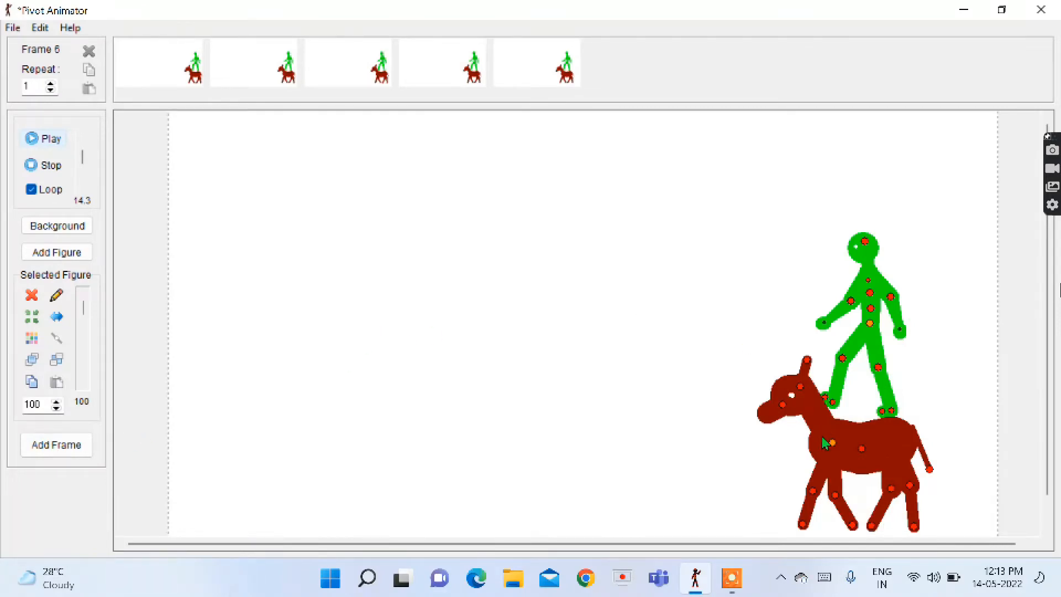
{"action": "left_click_drag", "start_coordinate": [832, 446], "coordinate": [819, 442]}
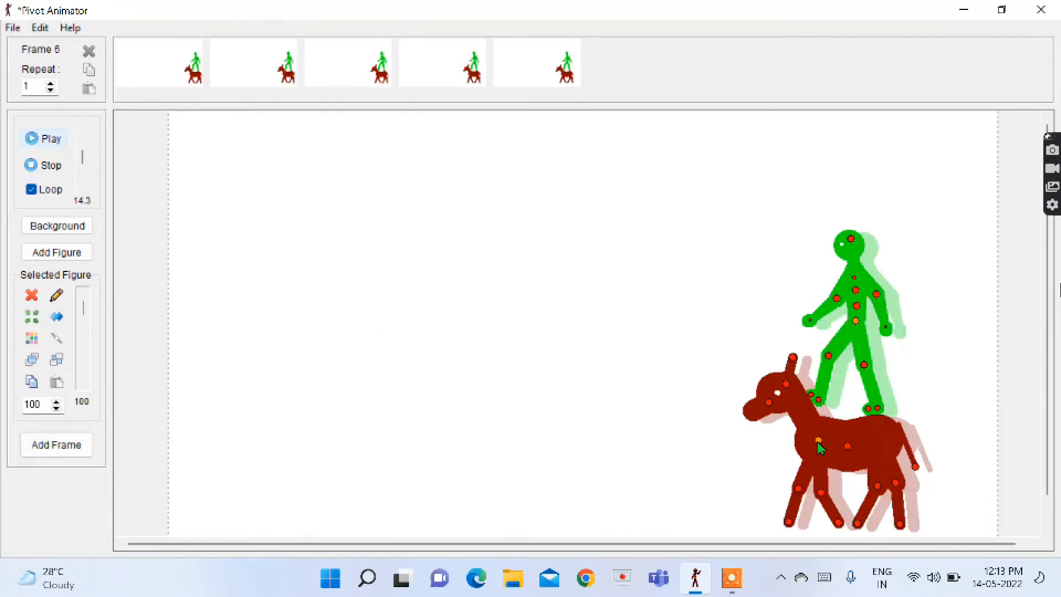
{"action": "left_click", "coordinate": [71, 449]}
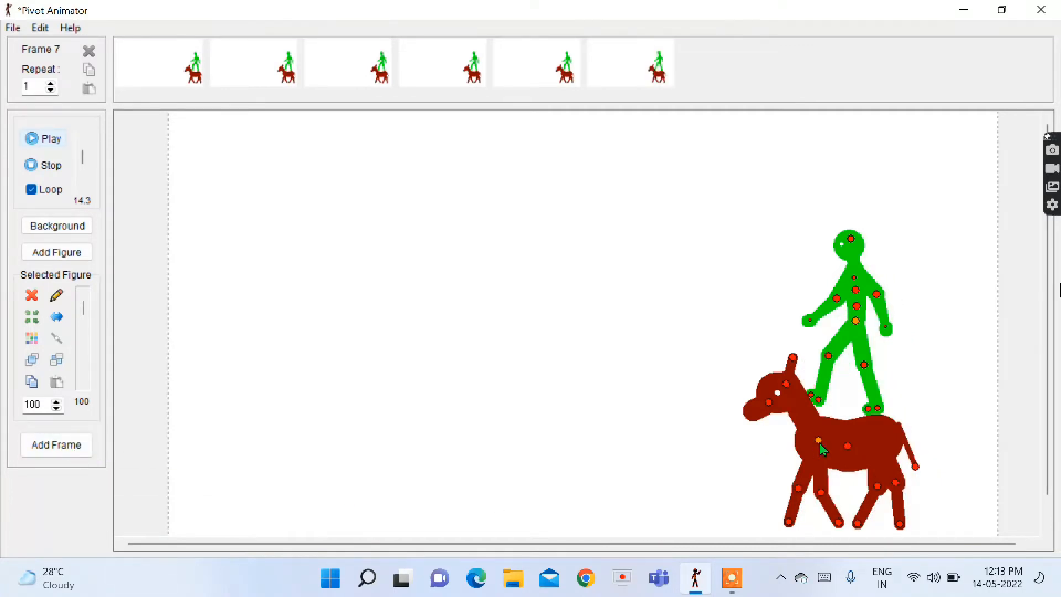
{"action": "left_click_drag", "start_coordinate": [819, 444], "coordinate": [804, 442]}
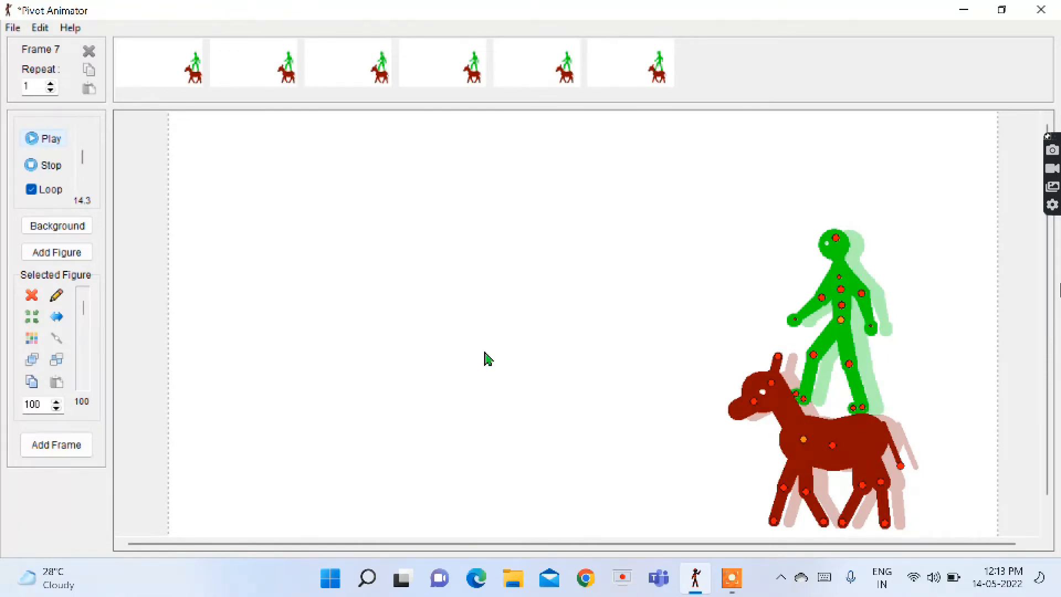
{"action": "left_click", "coordinate": [78, 455]}
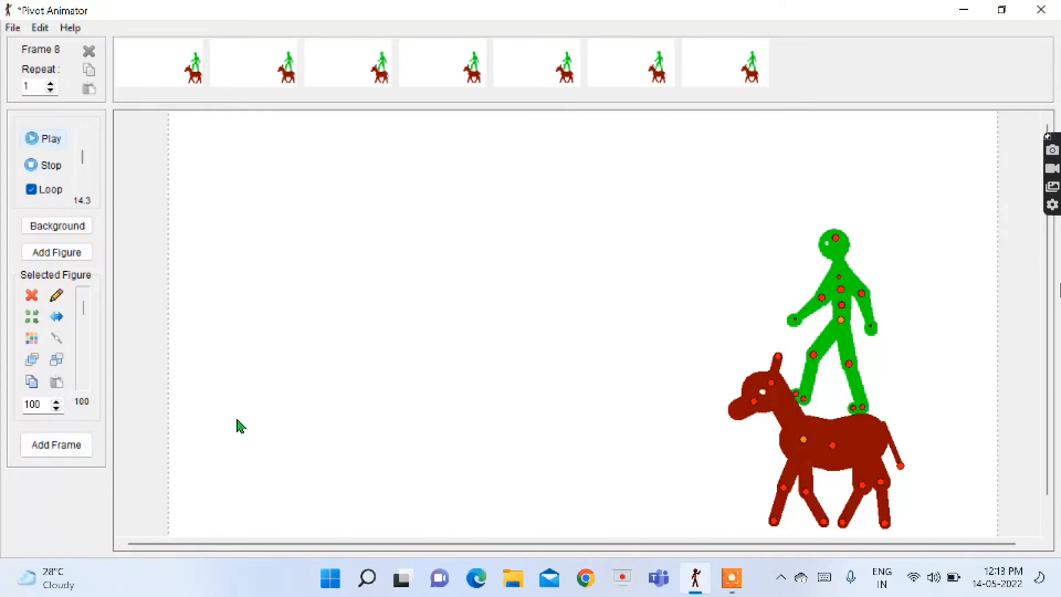
{"action": "key", "text": "space"}
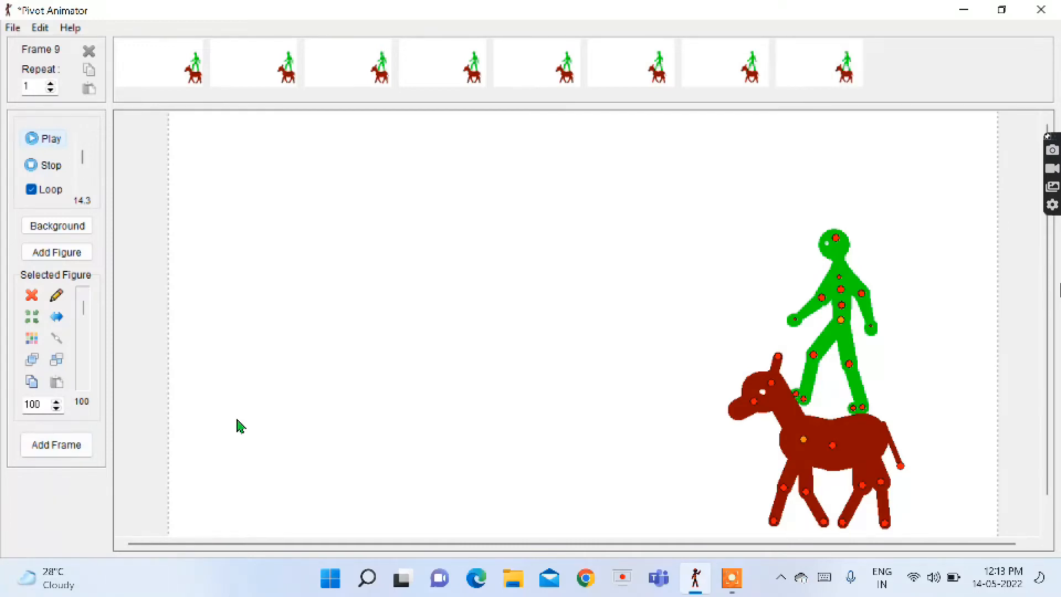
{"action": "left_click", "coordinate": [845, 72]}
{"action": "left_click", "coordinate": [88, 50]}
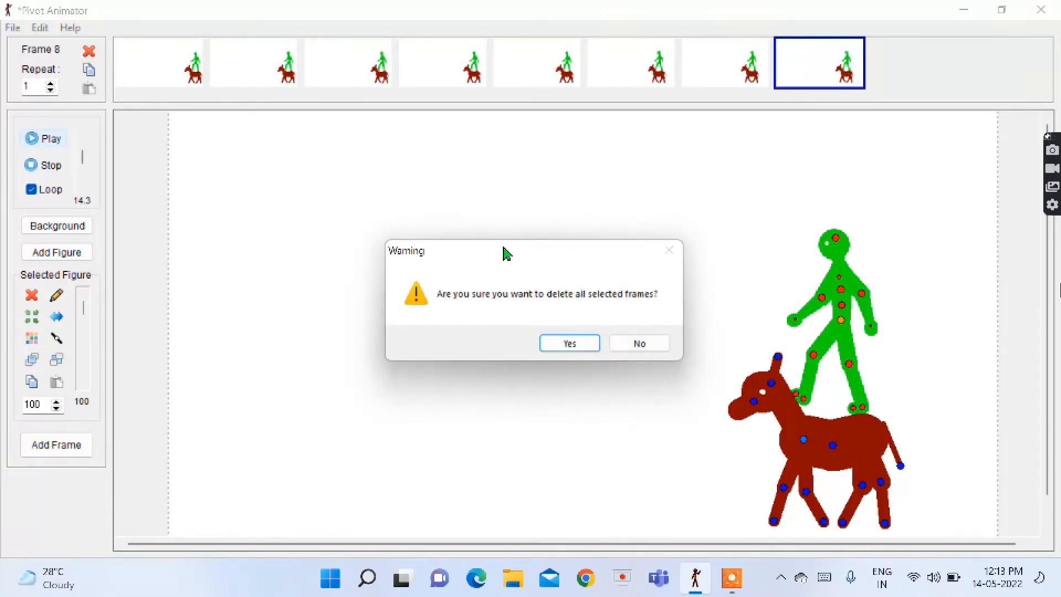
{"action": "left_click", "coordinate": [570, 344]}
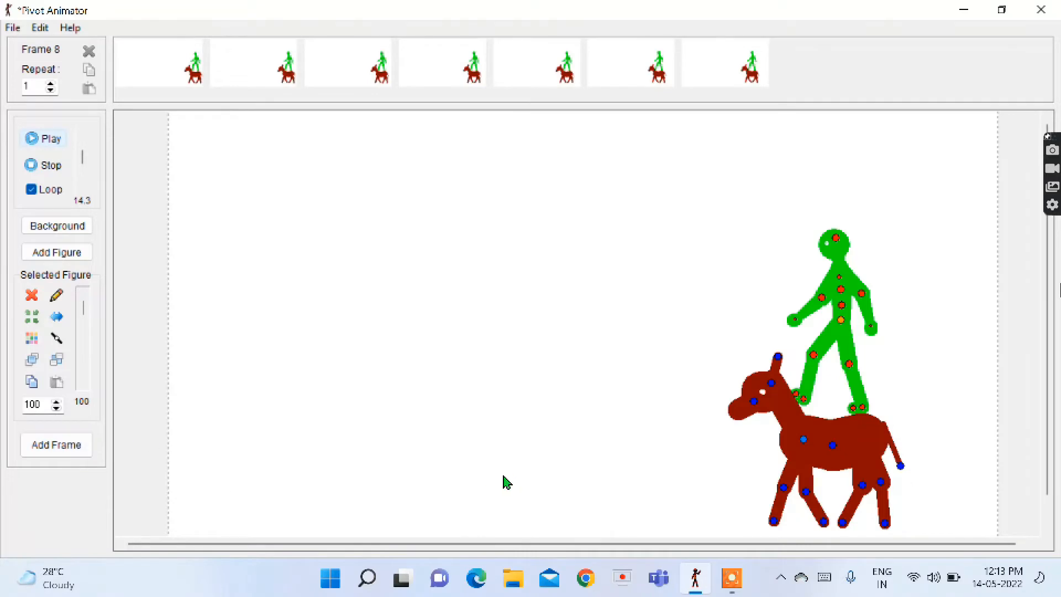
Step: Move the horse and the man slightly left one after the other and add the pose as frame 8
{"action": "left_click_drag", "start_coordinate": [803, 439], "coordinate": [788, 446]}
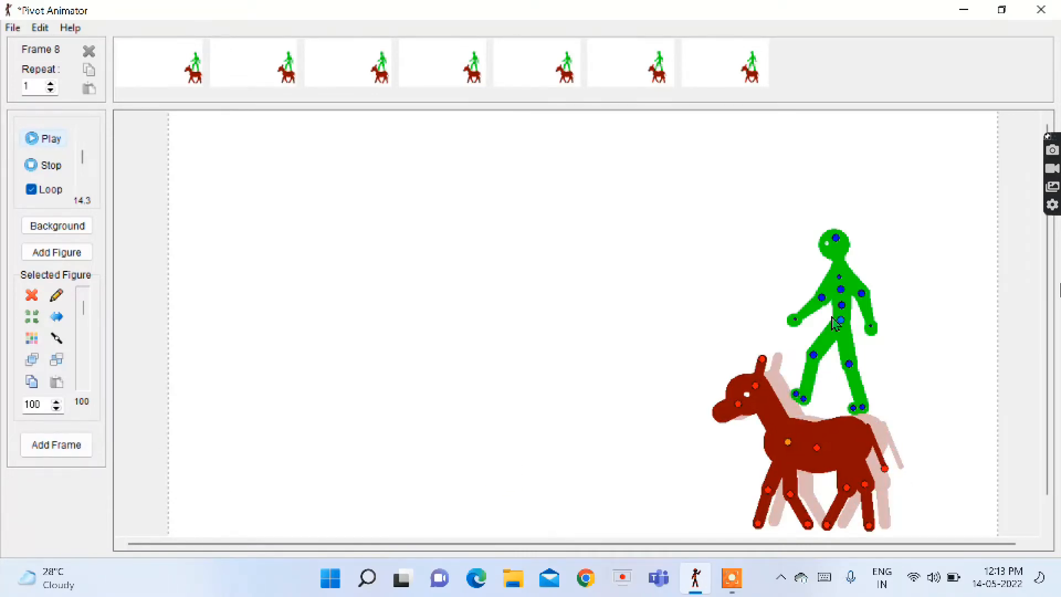
{"action": "left_click_drag", "start_coordinate": [840, 325], "coordinate": [825, 330]}
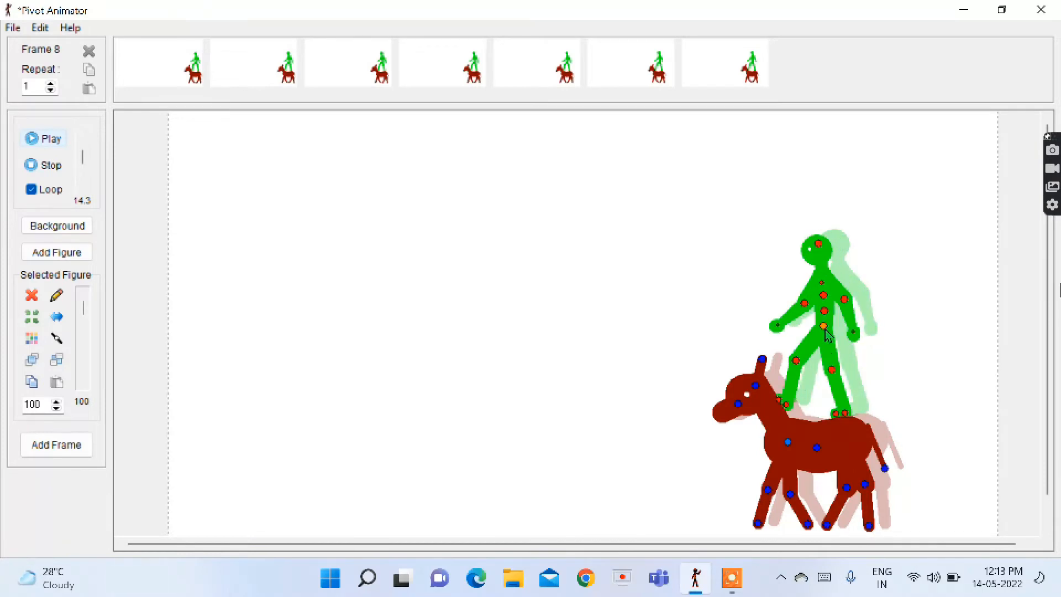
{"action": "key", "text": "Return"}
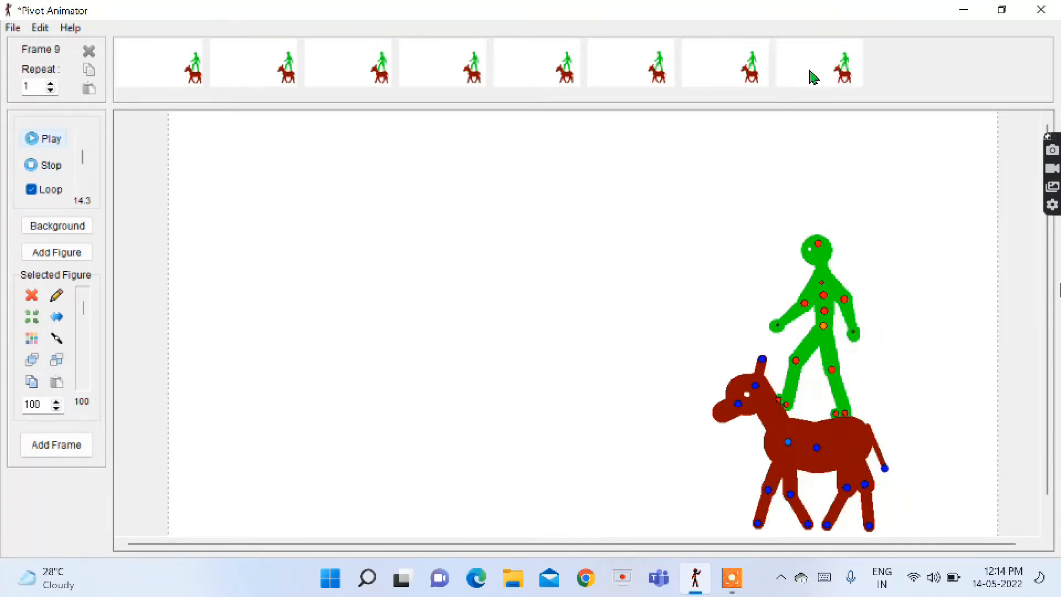
Step: Select both figures together, move them further left with a slightly larger shift, and add the pose as frame 9
{"action": "left_click_drag", "start_coordinate": [635, 231], "coordinate": [1002, 548]}
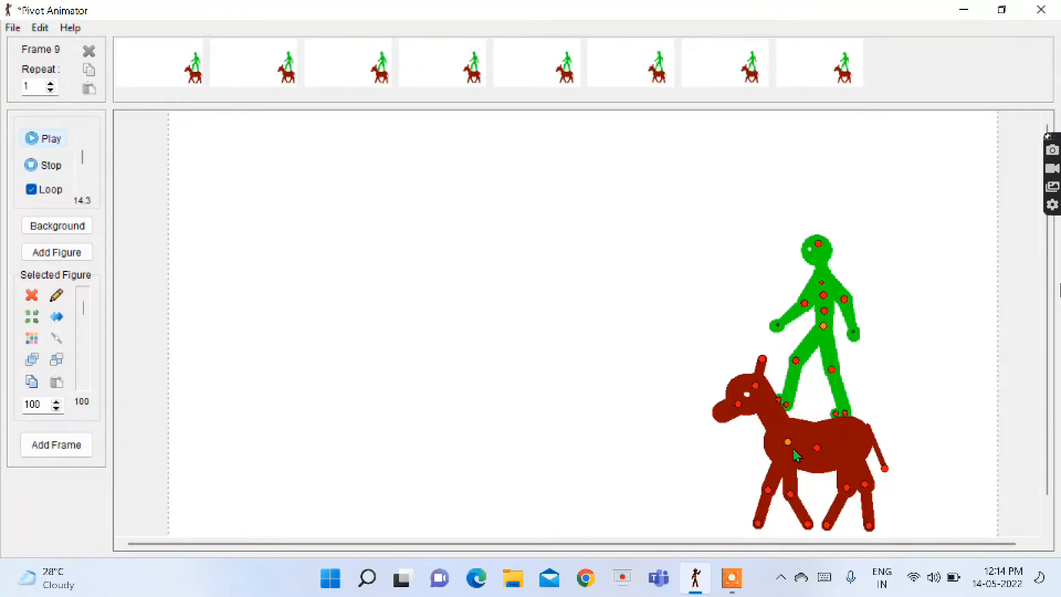
{"action": "left_click_drag", "start_coordinate": [787, 446], "coordinate": [763, 448]}
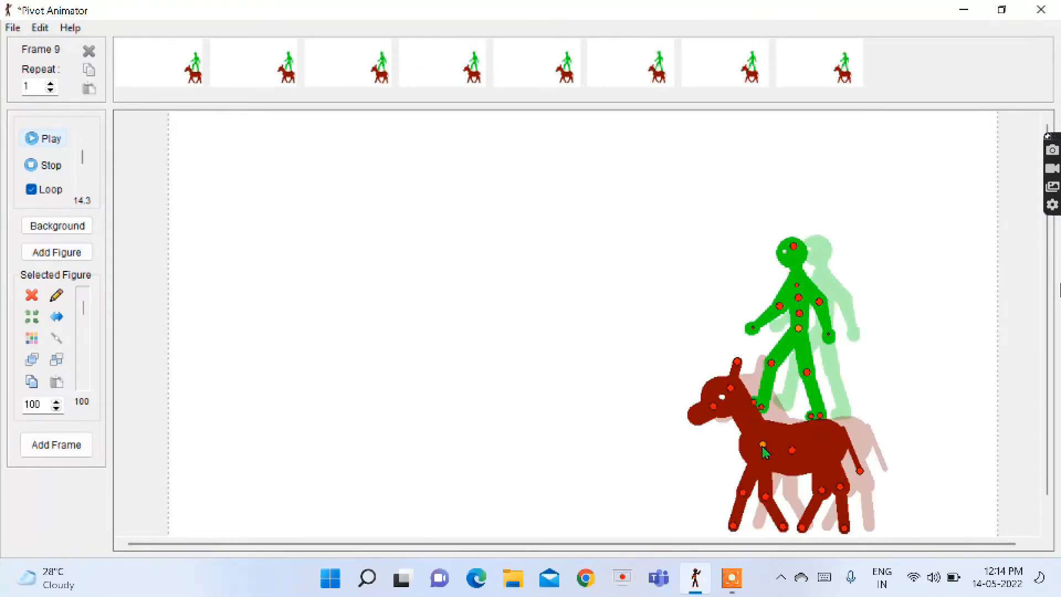
{"action": "key", "text": "Return"}
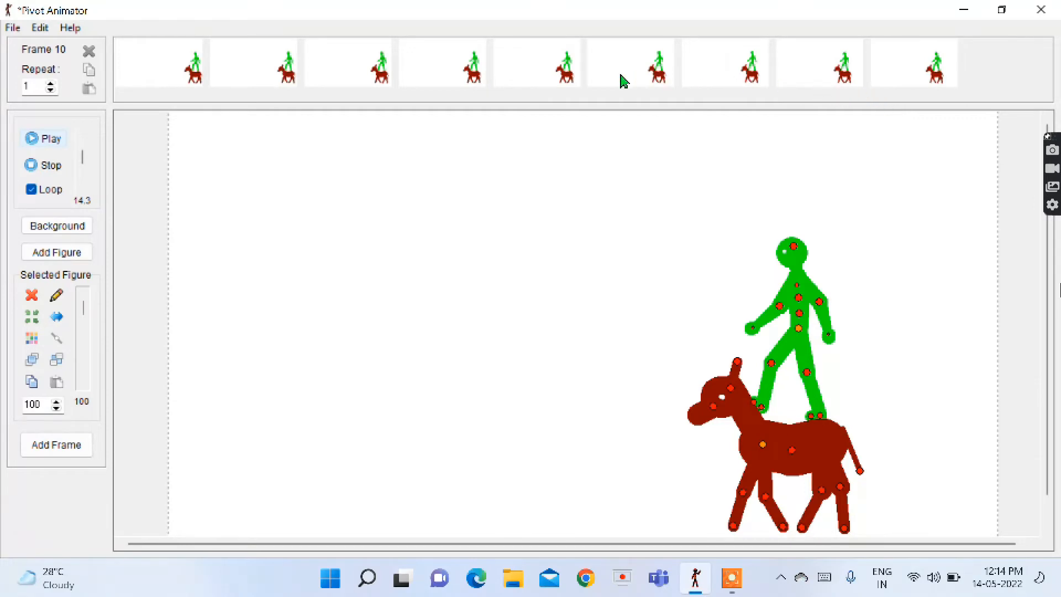
Step: Review the figures' positions in frames 4, 5, 8 and 9 of the timeline
{"action": "left_click", "coordinate": [449, 83]}
{"action": "left_click", "coordinate": [531, 77]}
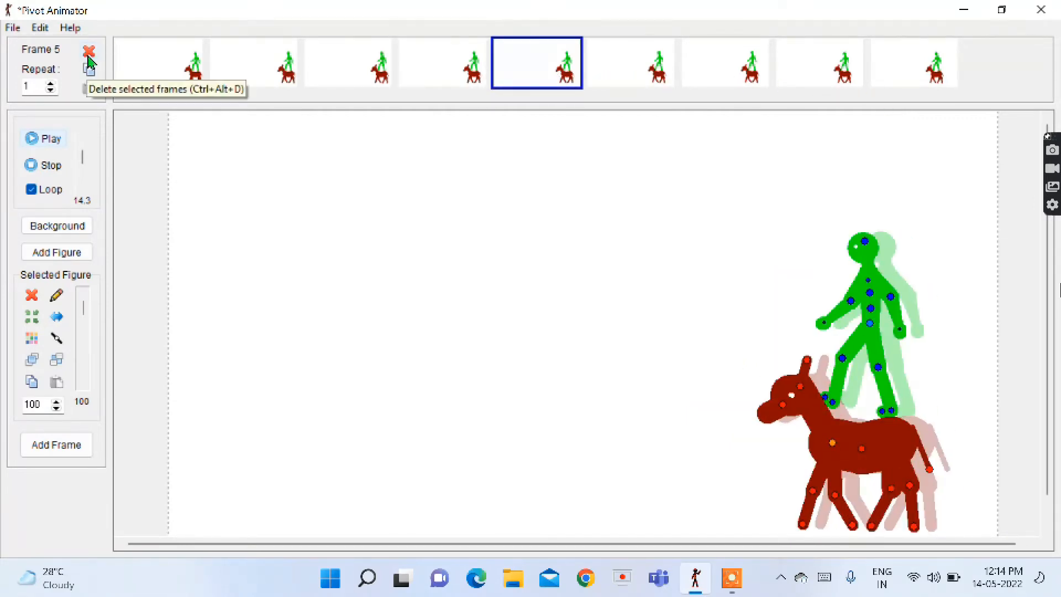
{"action": "left_click", "coordinate": [920, 82]}
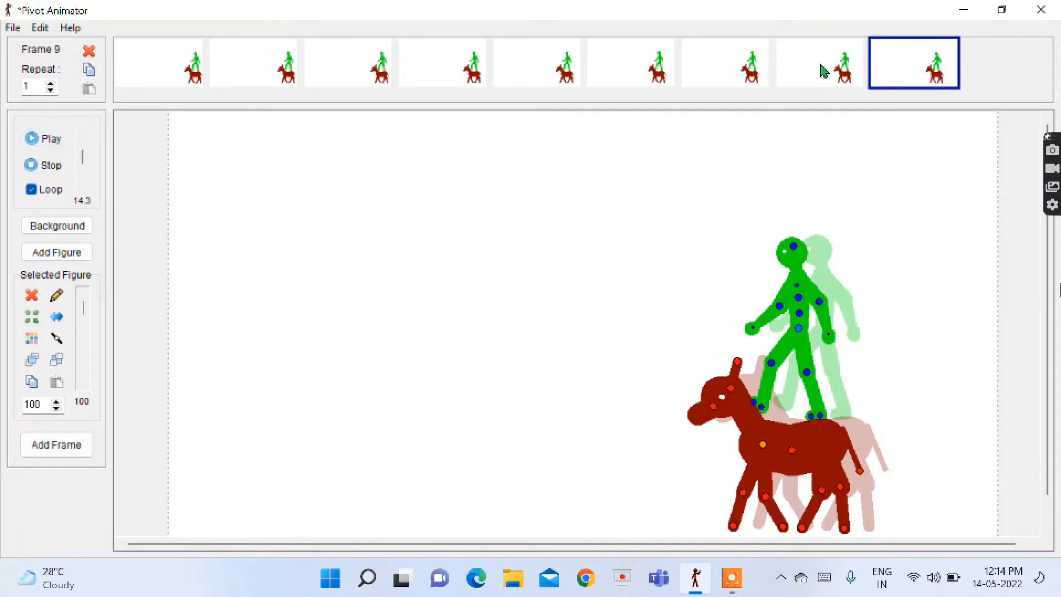
{"action": "left_click", "coordinate": [846, 65]}
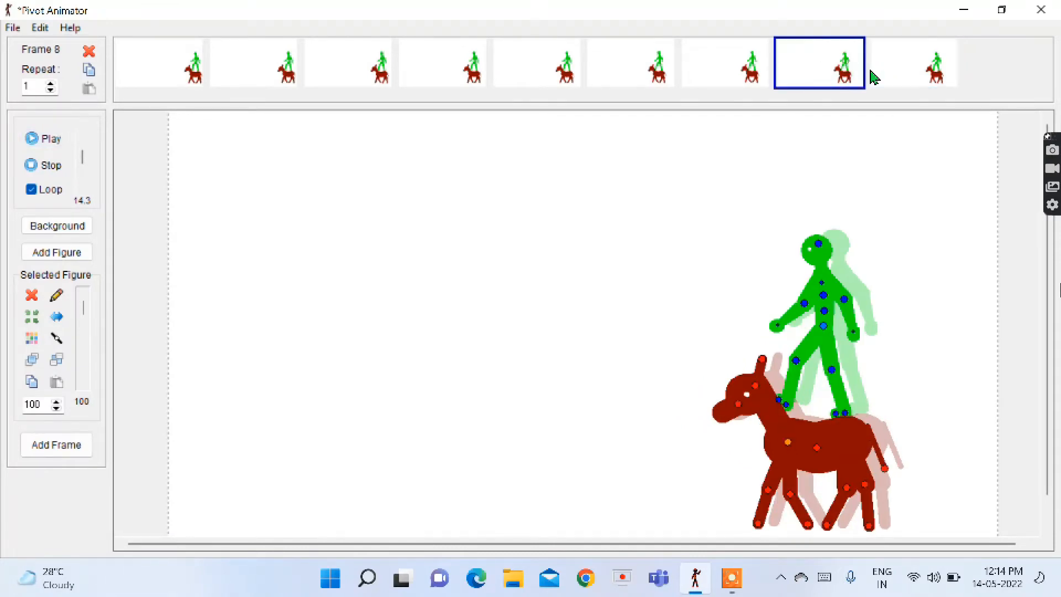
{"action": "left_click", "coordinate": [907, 73]}
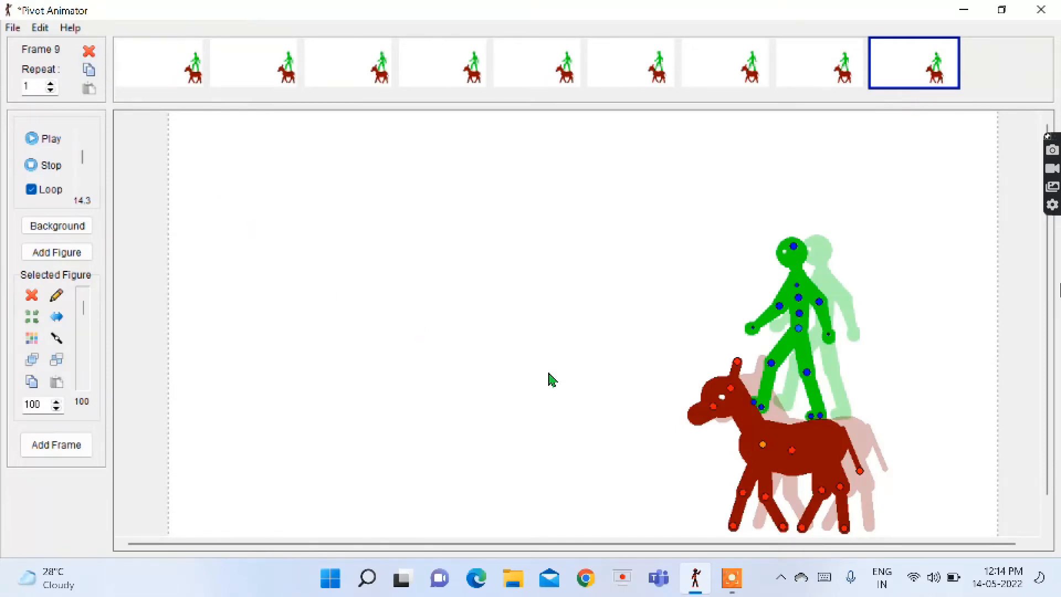
Step: Browse the loadable figure files from clock.stk to realistic_man.stk in the preview and close the dialog without loading one
{"action": "key", "text": "Right"}
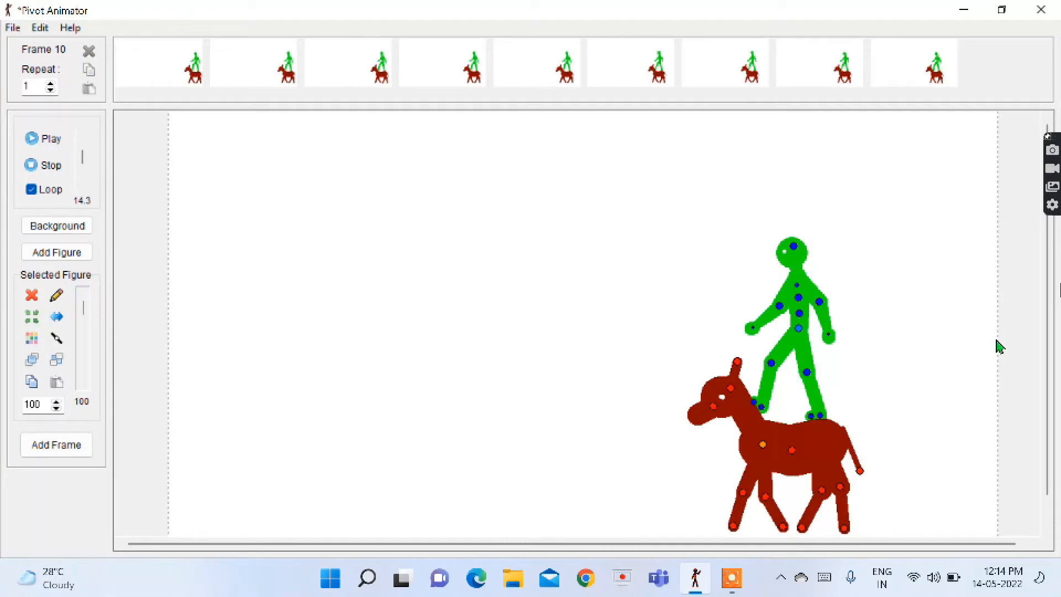
{"action": "left_click", "coordinate": [6, 29]}
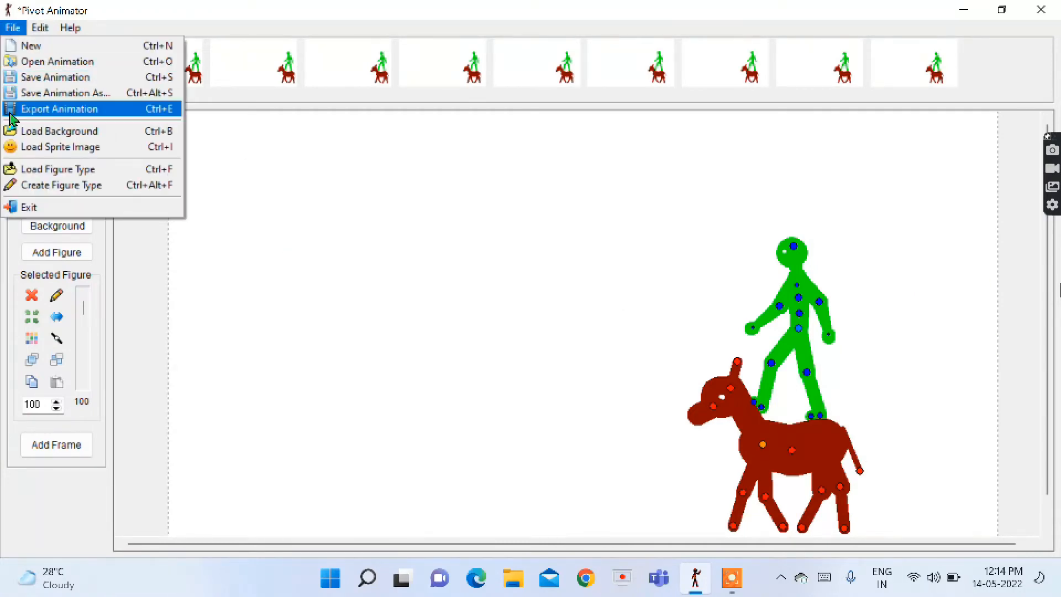
{"action": "left_click", "coordinate": [34, 169]}
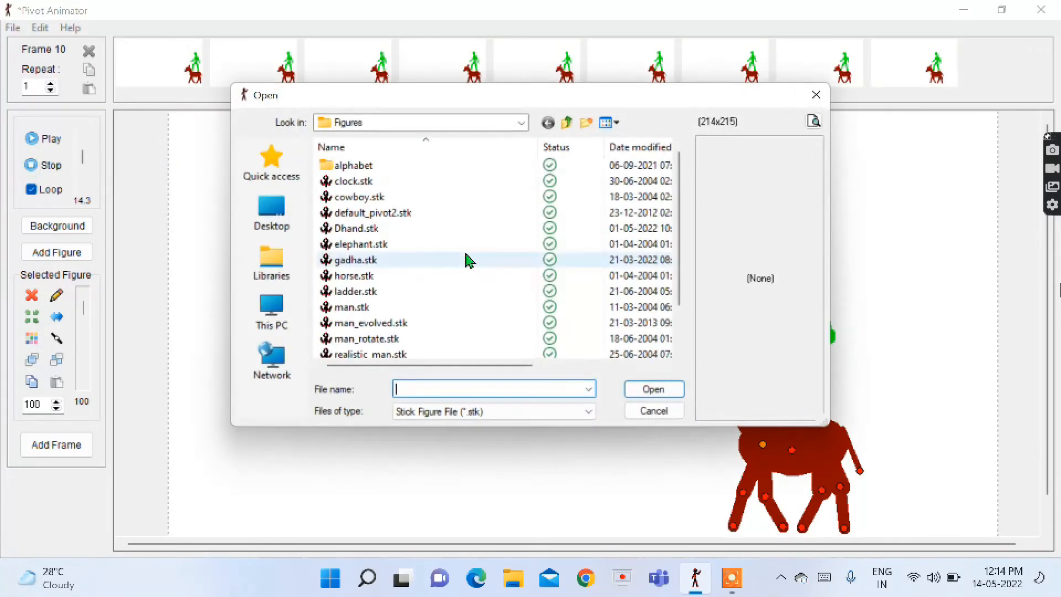
{"action": "left_click", "coordinate": [461, 184]}
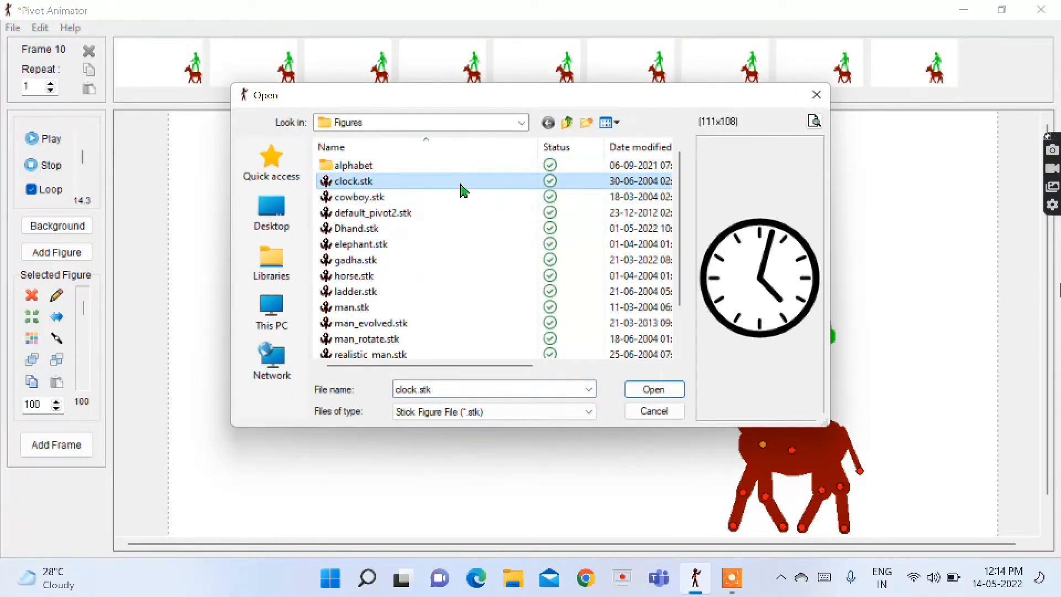
{"action": "key", "text": "Down"}
{"action": "key", "text": "Down"}
{"action": "key", "text": "Down"}
{"action": "key", "text": "Down"}
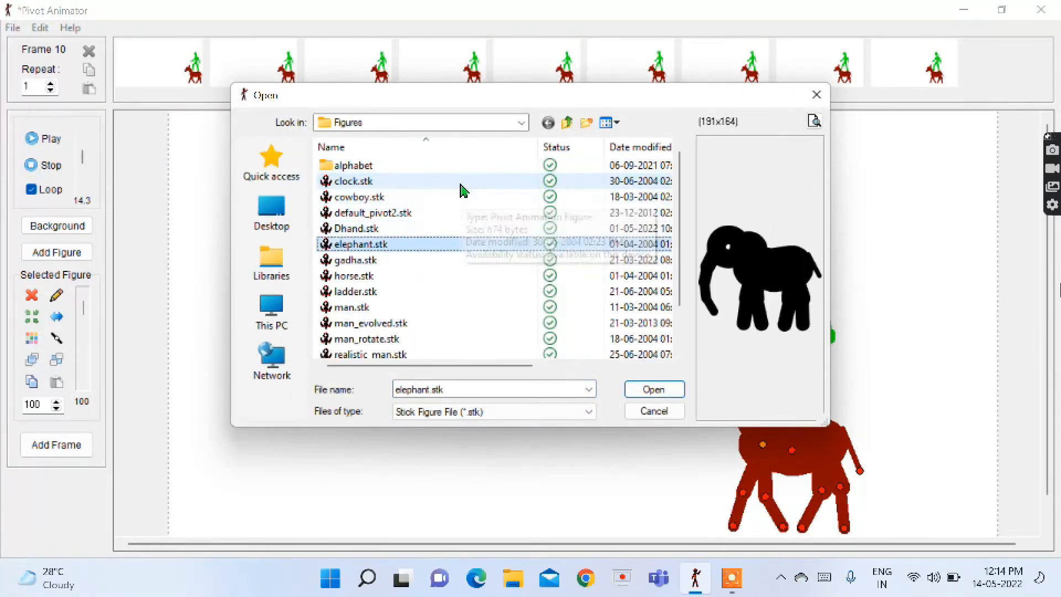
{"action": "key", "text": "Down"}
{"action": "key", "text": "Down"}
{"action": "key", "text": "Down"}
{"action": "key", "text": "Down"}
{"action": "key", "text": "Down"}
{"action": "key", "text": "Down"}
{"action": "key", "text": "Down"}
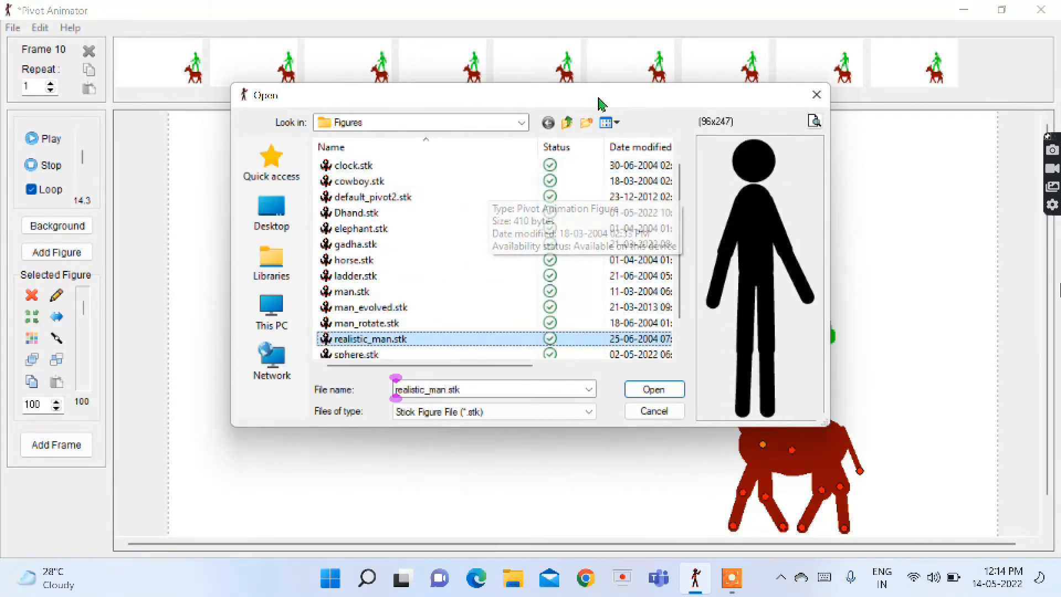
{"action": "left_click", "coordinate": [826, 93]}
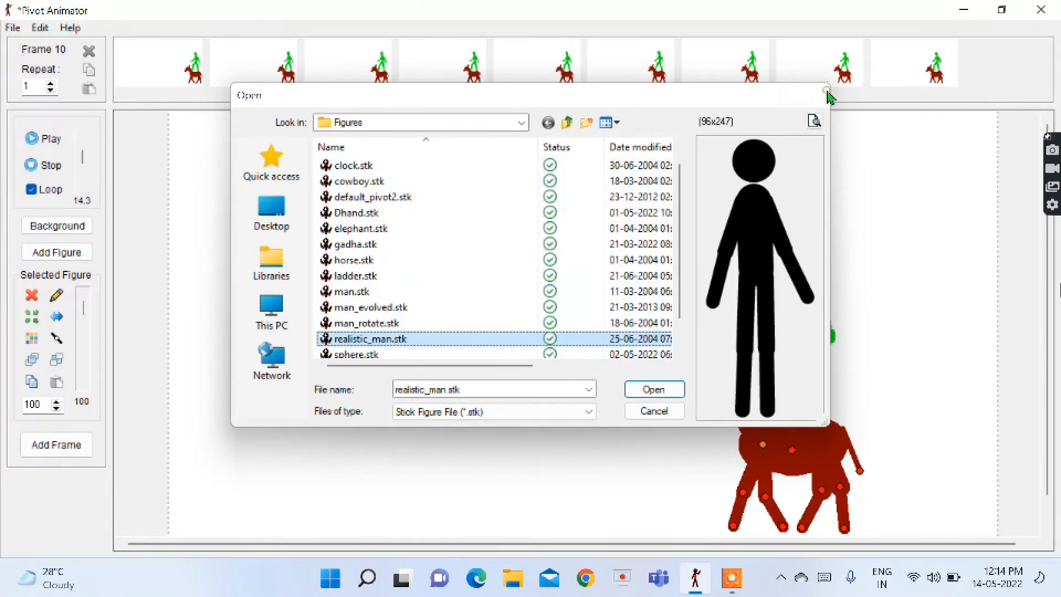
Step: Start a new figure type in the Stick Figure Builder, reposition its single line segment, and close the builder
{"action": "left_click", "coordinate": [13, 27]}
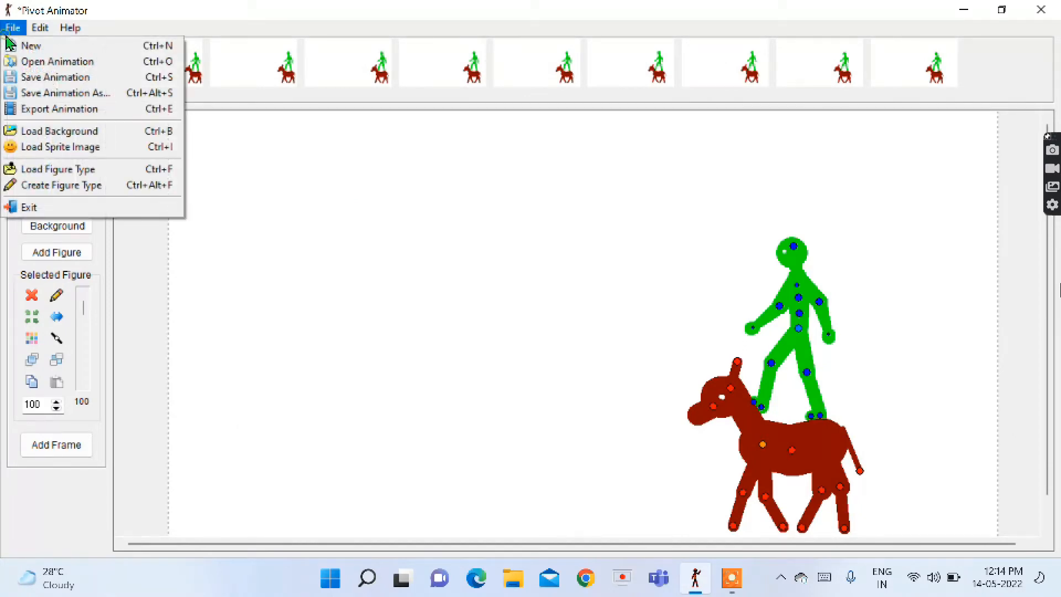
{"action": "left_click", "coordinate": [61, 188]}
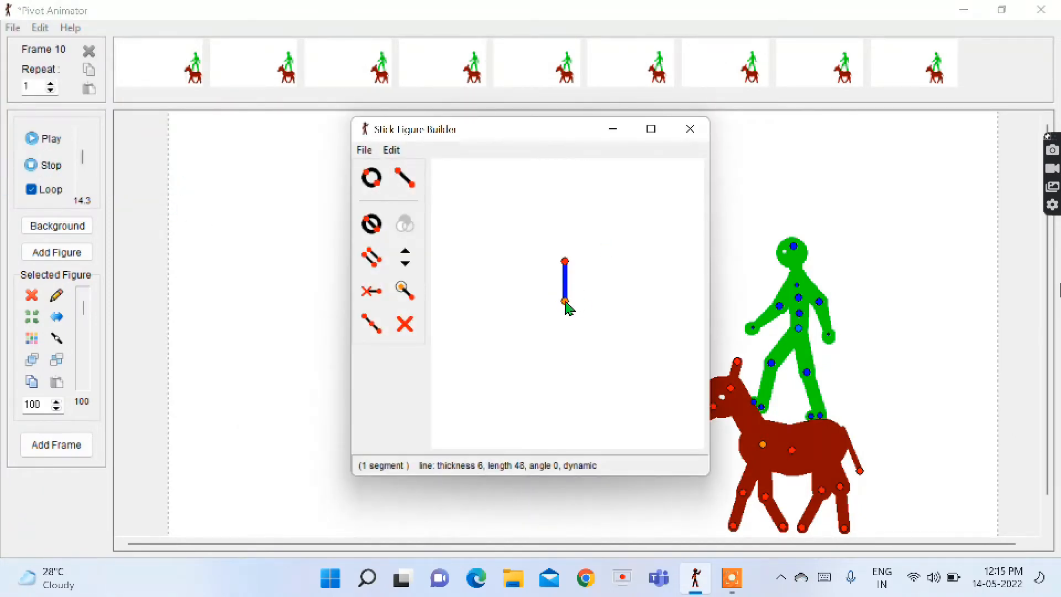
{"action": "left_click_drag", "start_coordinate": [565, 302], "coordinate": [564, 338]}
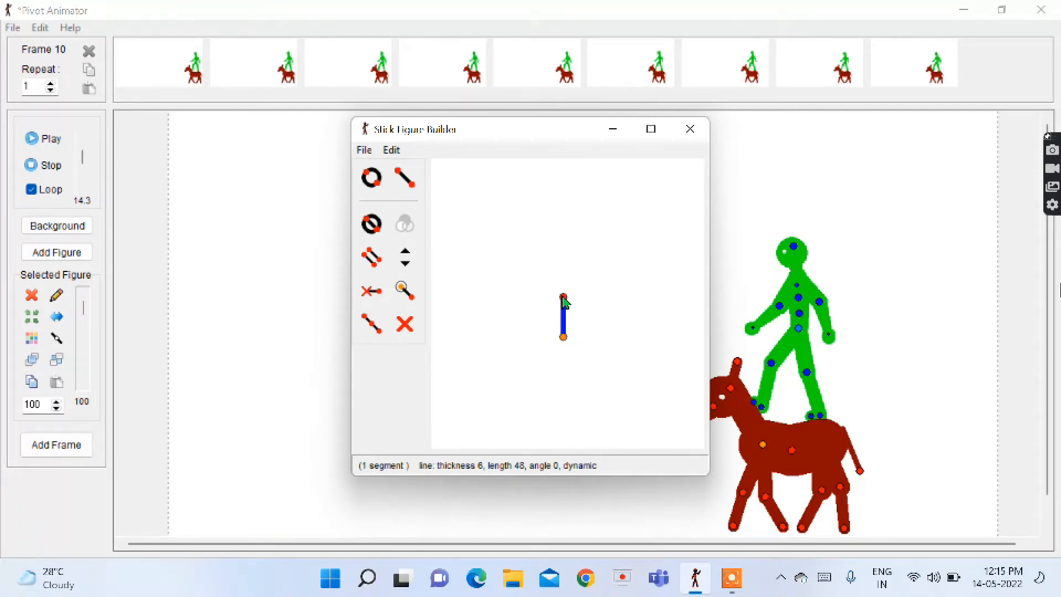
{"action": "mouse_move", "coordinate": [564, 297]}
{"action": "left_mouse_down"}
{"action": "mouse_move", "coordinate": [553, 299]}
{"action": "mouse_move", "coordinate": [606, 341]}
{"action": "mouse_move", "coordinate": [561, 290]}
{"action": "mouse_move", "coordinate": [564, 280]}
{"action": "left_mouse_up"}
{"action": "left_click", "coordinate": [694, 141]}
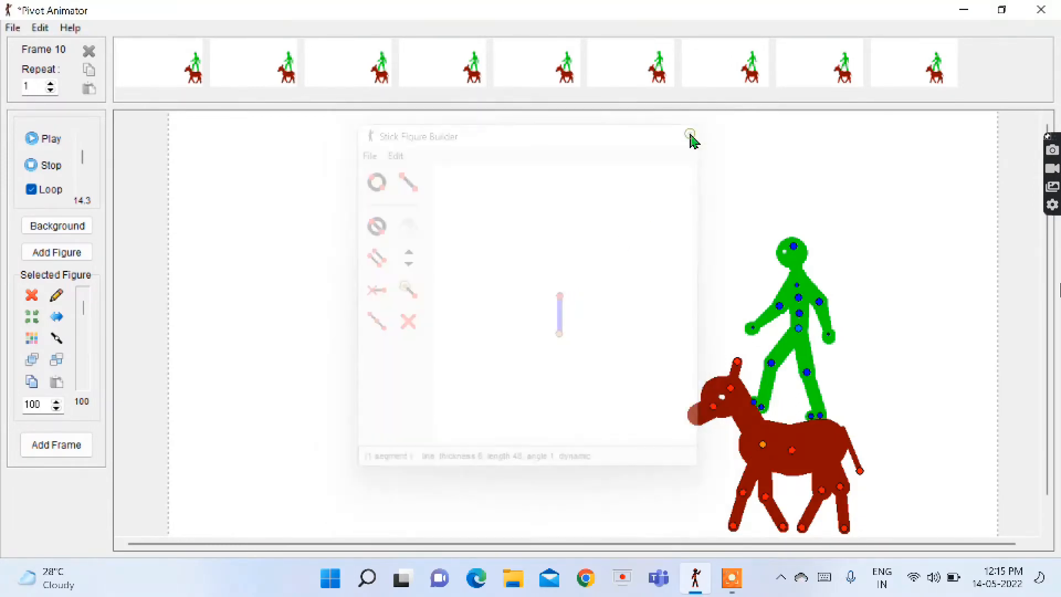
Step: Move the horse and the man left separately for frame 10 and together for frame 11, adding each frame
{"action": "left_click_drag", "start_coordinate": [765, 452], "coordinate": [748, 453]}
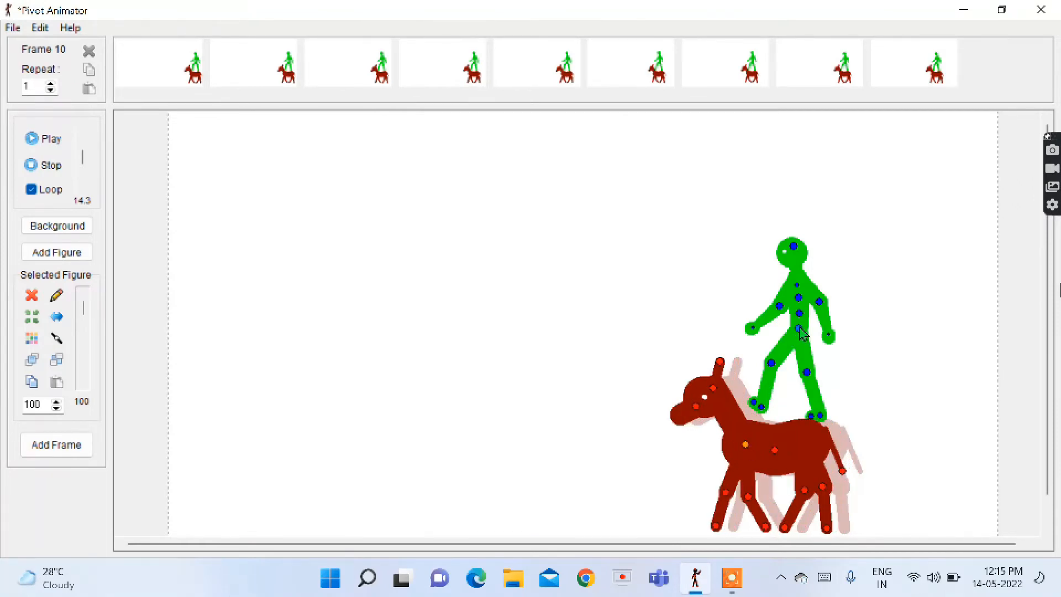
{"action": "left_click_drag", "start_coordinate": [801, 330], "coordinate": [783, 327]}
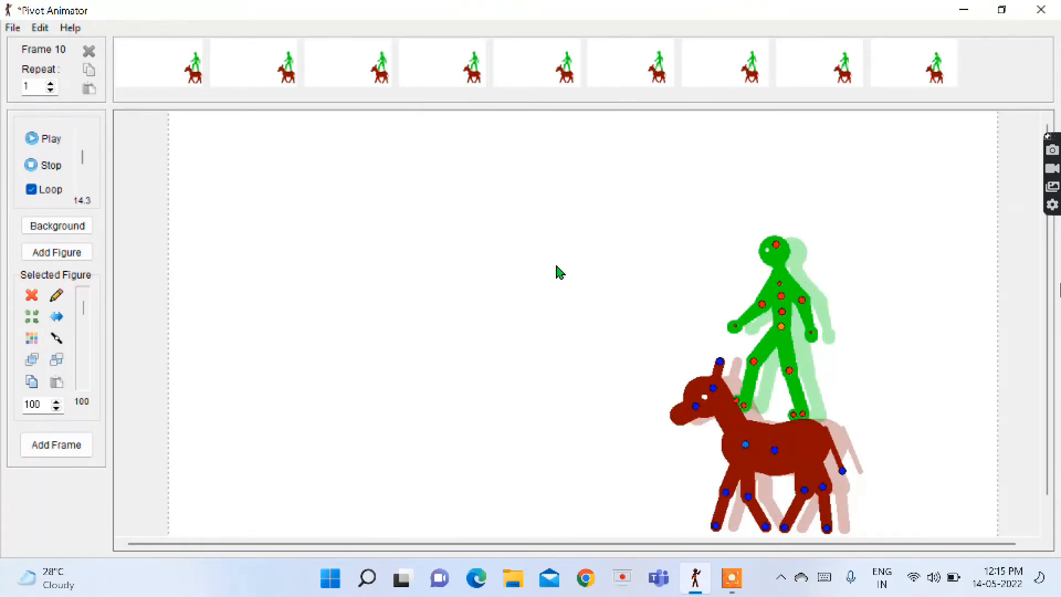
{"action": "left_click_drag", "start_coordinate": [542, 248], "coordinate": [936, 520]}
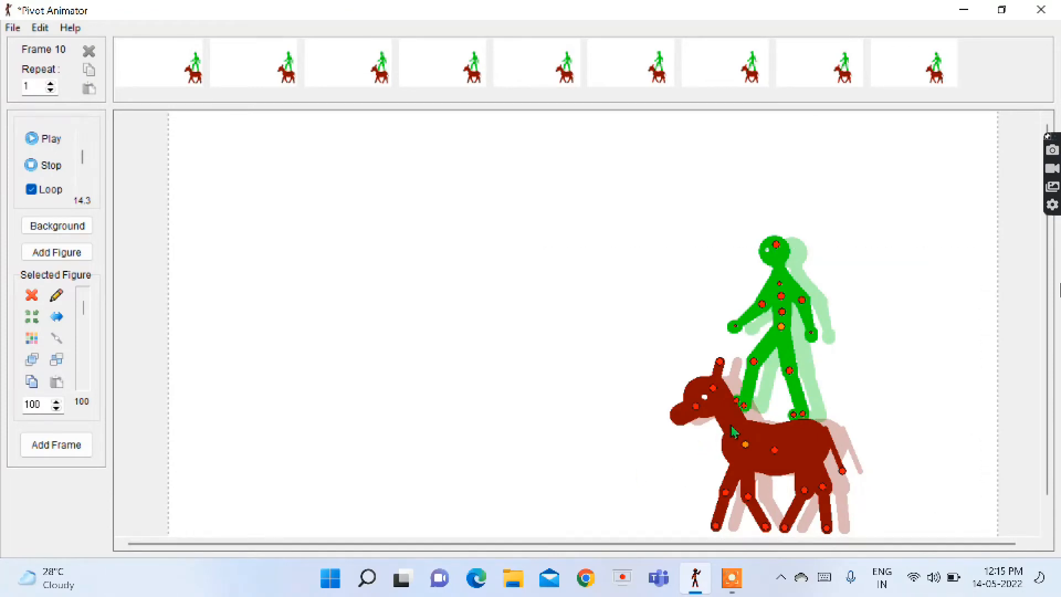
{"action": "key", "text": "Return"}
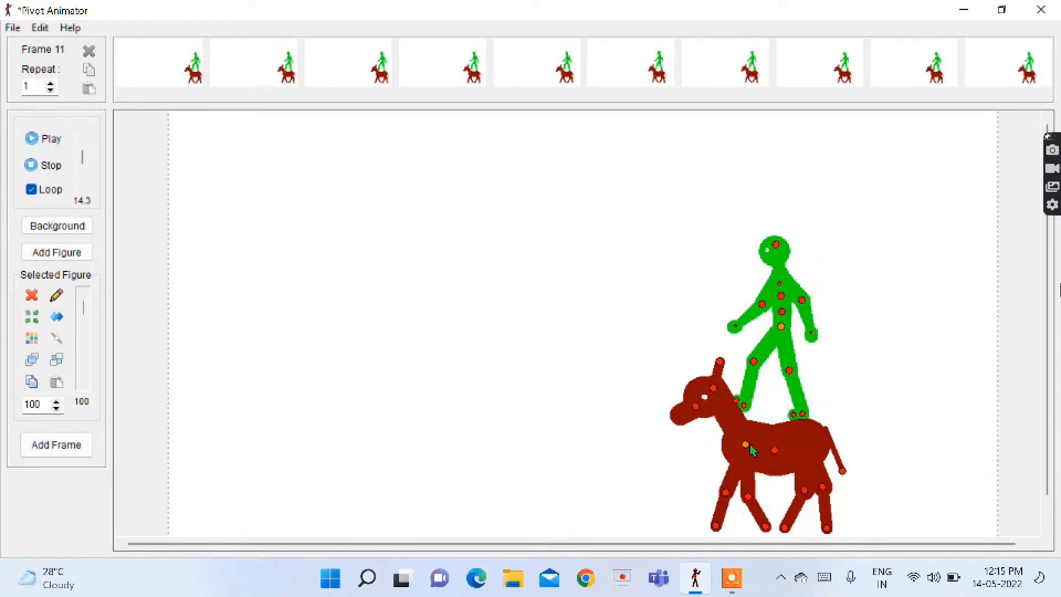
{"action": "left_click_drag", "start_coordinate": [746, 449], "coordinate": [729, 451]}
{"action": "key", "text": "Return"}
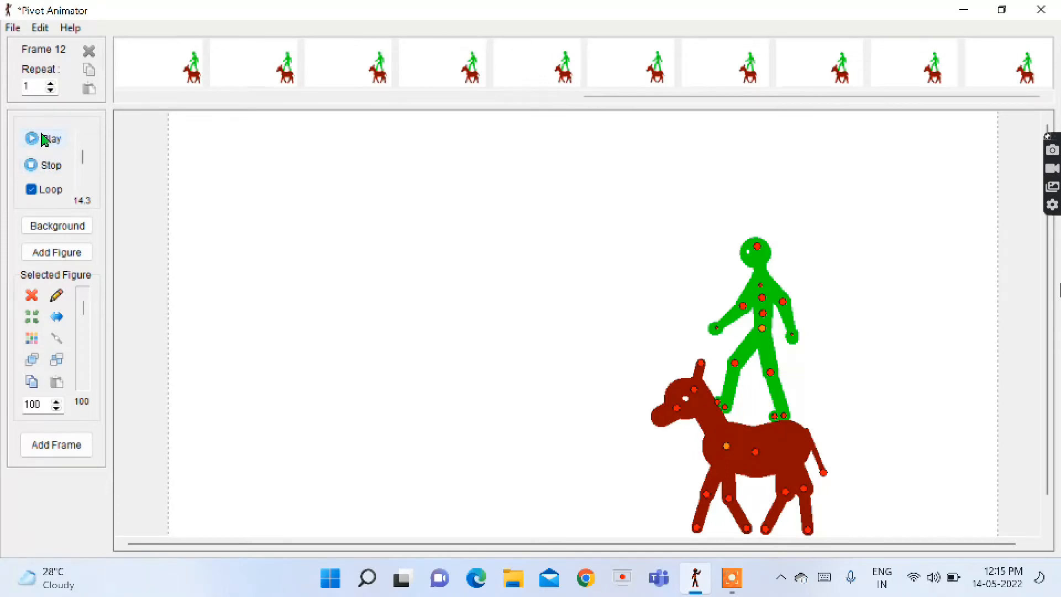
Step: Turn off looping and play the animation once
{"action": "left_click", "coordinate": [32, 191]}
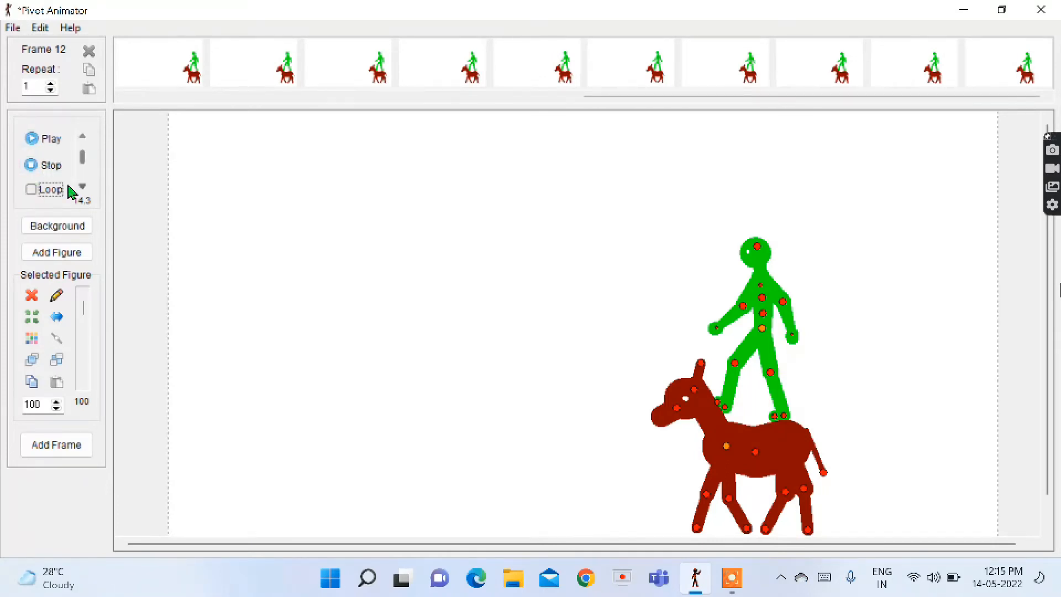
{"action": "left_click", "coordinate": [148, 188]}
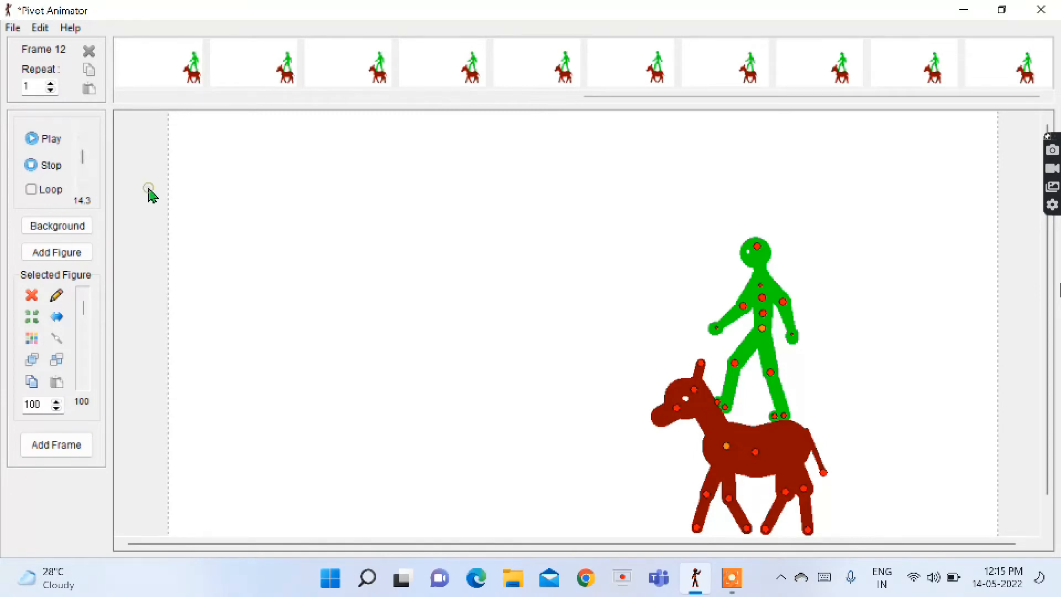
{"action": "left_click", "coordinate": [47, 139]}
Step: Move both figures left together, add frame 12, and nudge the pair very slightly further left
{"action": "left_click_drag", "start_coordinate": [763, 328], "coordinate": [751, 329]}
{"action": "key", "text": "space"}
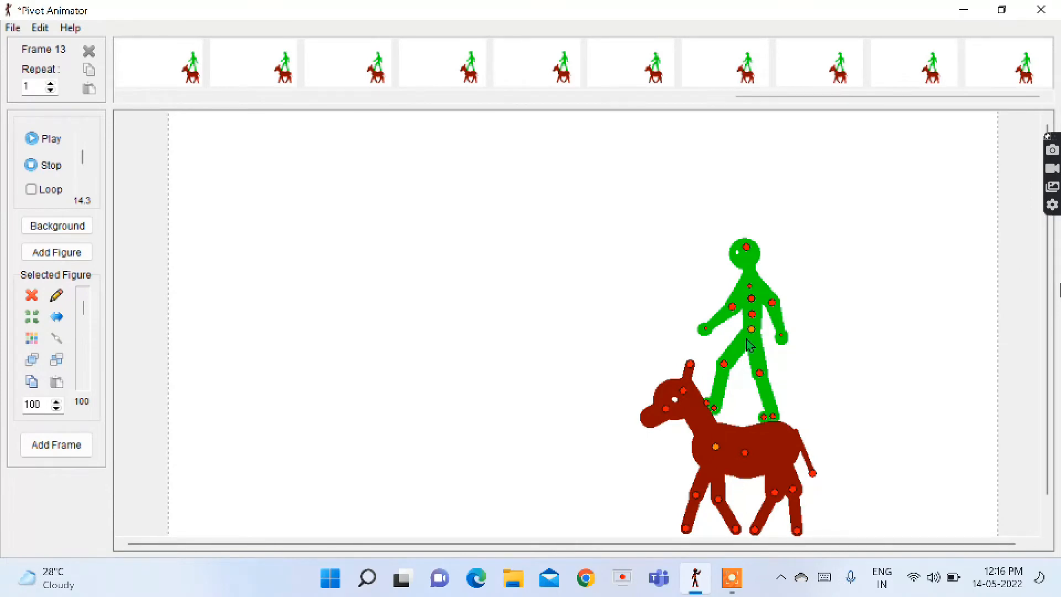
{"action": "left_click_drag", "start_coordinate": [755, 335], "coordinate": [755, 334]}
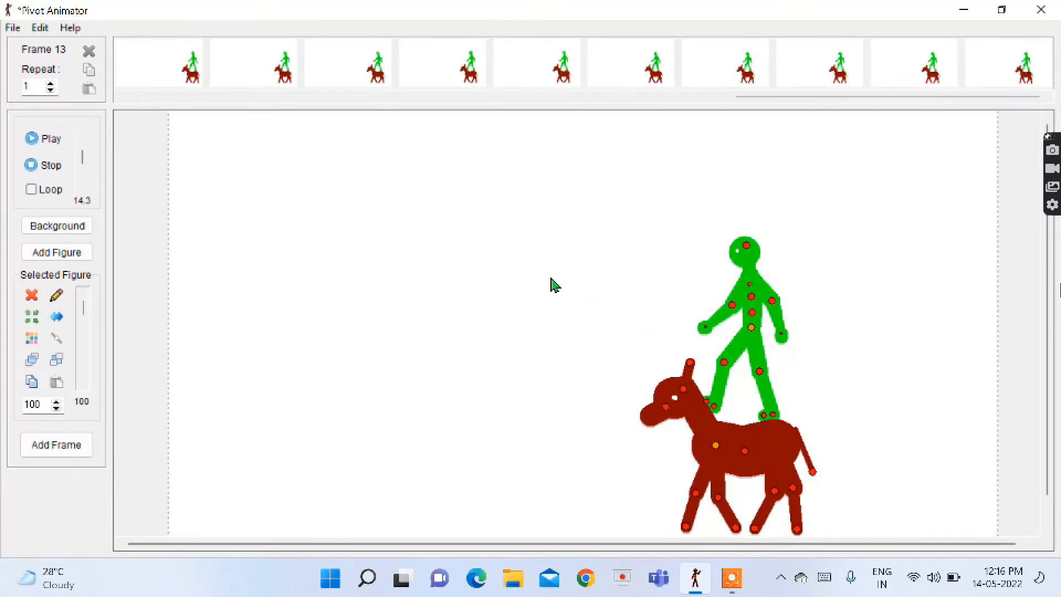
{"action": "left_click_drag", "start_coordinate": [550, 277], "coordinate": [984, 532]}
{"action": "mouse_move", "coordinate": [751, 328]}
{"action": "left_mouse_down"}
{"action": "mouse_move", "coordinate": [765, 313]}
{"action": "mouse_move", "coordinate": [737, 353]}
{"action": "mouse_move", "coordinate": [750, 328]}
{"action": "left_mouse_up"}
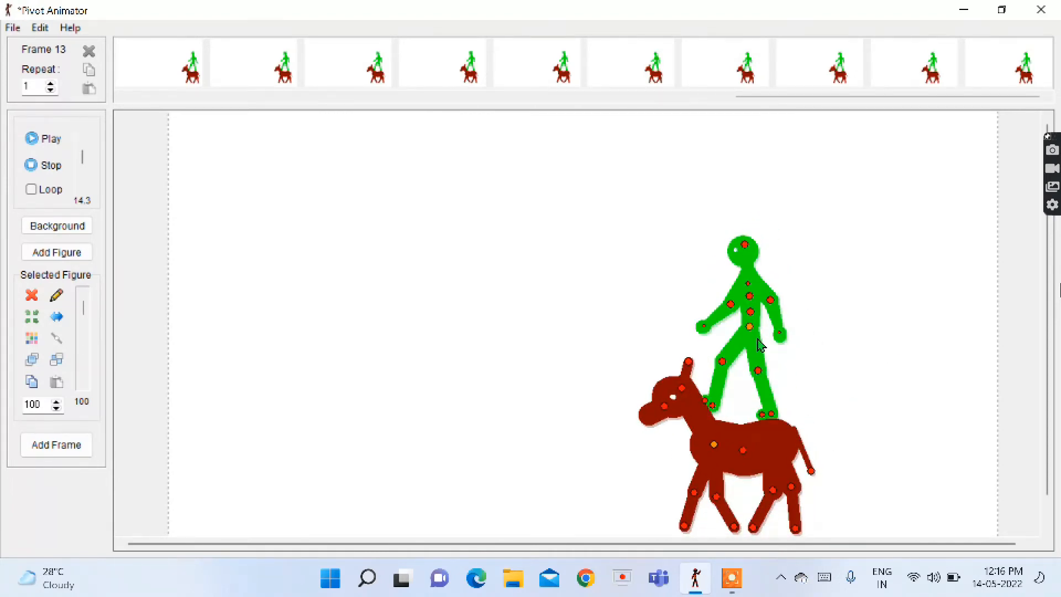
Step: Select the man alone, lift him slightly above the horse's back, and add the pose as frame 13
{"action": "left_click", "coordinate": [752, 329]}
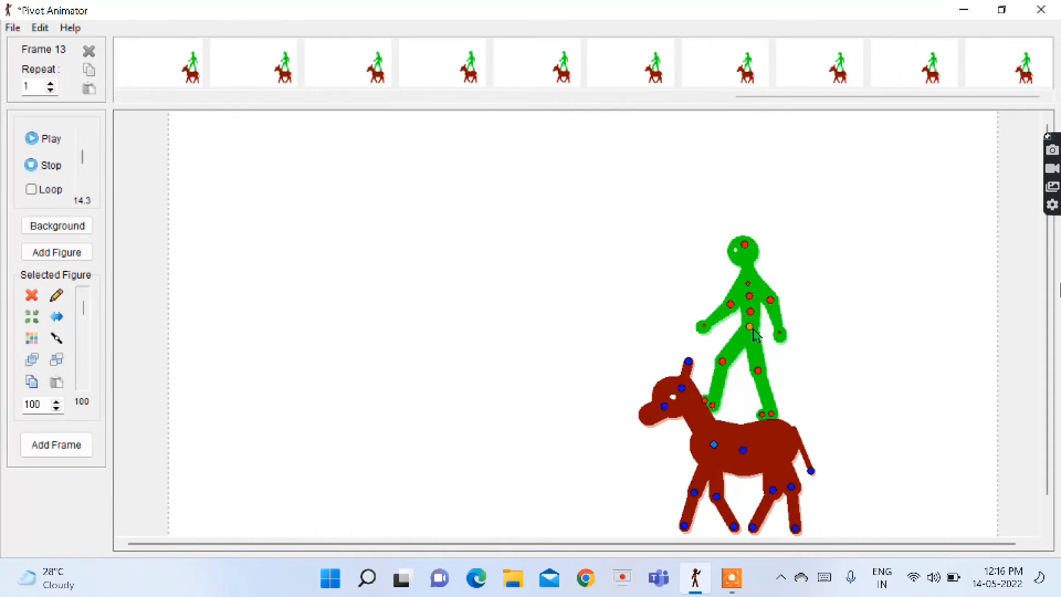
{"action": "mouse_move", "coordinate": [755, 333]}
{"action": "left_mouse_down"}
{"action": "mouse_move", "coordinate": [904, 345]}
{"action": "mouse_move", "coordinate": [816, 327]}
{"action": "mouse_move", "coordinate": [754, 331]}
{"action": "left_mouse_up"}
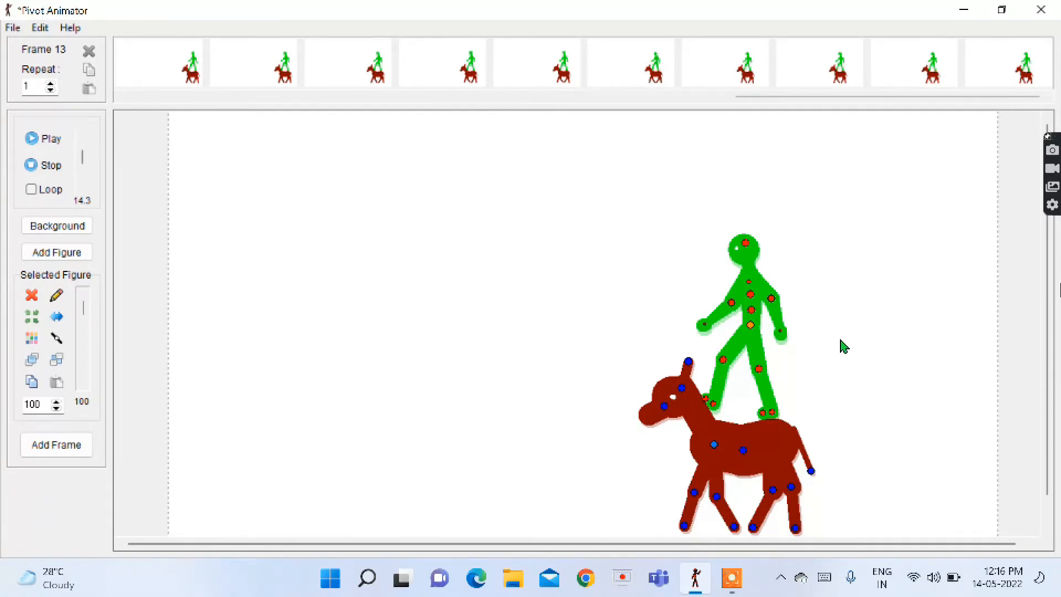
{"action": "left_click", "coordinate": [743, 457]}
{"action": "left_click_drag", "start_coordinate": [751, 324], "coordinate": [753, 312]}
{"action": "key", "text": "Return"}
Step: Raise the man's front thigh, bend both knees, lean his torso backward, and add the pose as frame 14
{"action": "left_click_drag", "start_coordinate": [725, 347], "coordinate": [739, 322]}
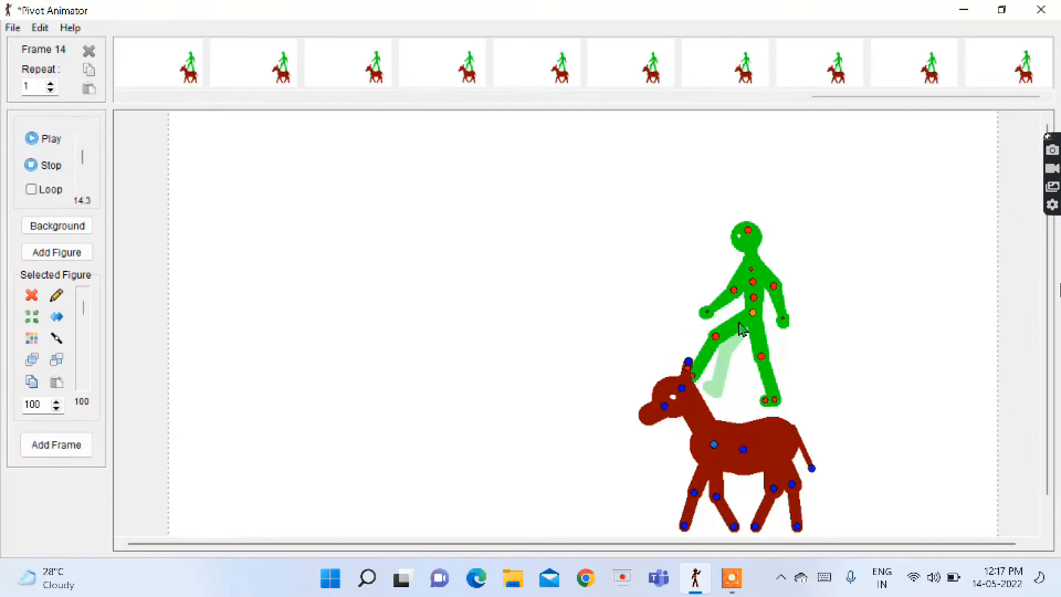
{"action": "left_click_drag", "start_coordinate": [693, 375], "coordinate": [721, 382]}
{"action": "left_click_drag", "start_coordinate": [761, 357], "coordinate": [752, 358]}
{"action": "left_click_drag", "start_coordinate": [755, 403], "coordinate": [776, 396]}
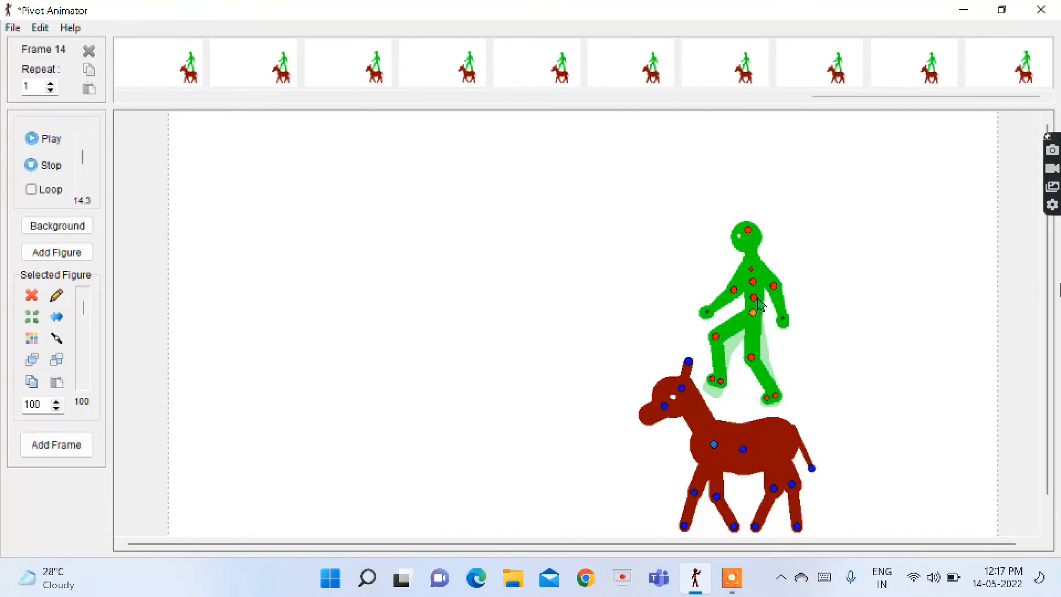
{"action": "left_click_drag", "start_coordinate": [754, 298], "coordinate": [763, 304]}
{"action": "key", "text": "Return"}
Step: Swing both of the man's thighs forward, tip his torso back to nearly horizontal, and add the pose as frame 15
{"action": "left_click_drag", "start_coordinate": [716, 336], "coordinate": [709, 313]}
{"action": "left_click_drag", "start_coordinate": [751, 357], "coordinate": [724, 347]}
{"action": "left_click_drag", "start_coordinate": [769, 287], "coordinate": [782, 307]}
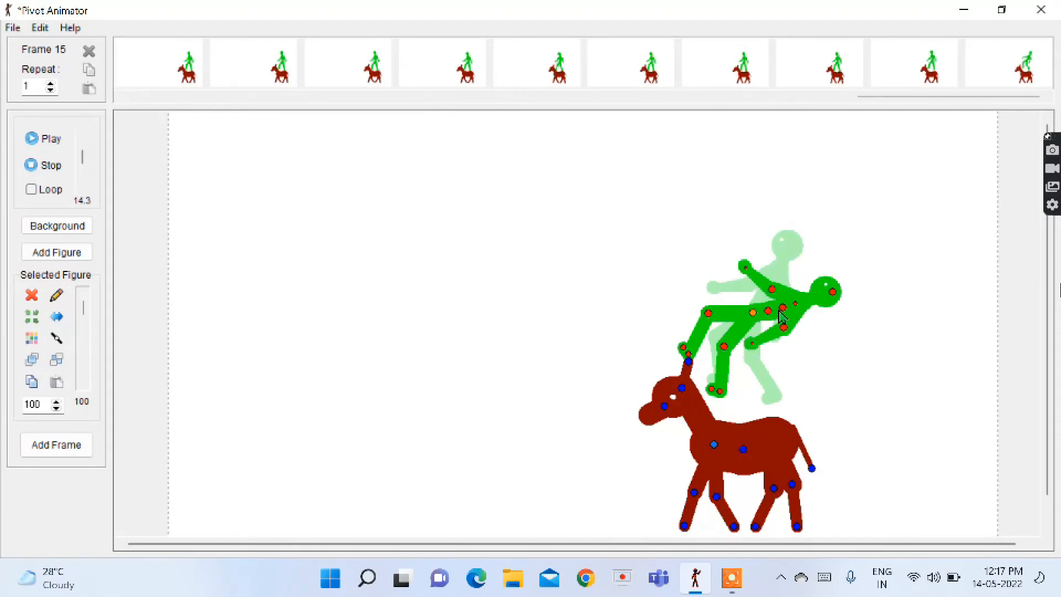
{"action": "key", "text": "Return"}
Step: Continue the man's backflip by swinging his legs upward in stages, adding frames 16 and 17
{"action": "left_click_drag", "start_coordinate": [709, 314], "coordinate": [718, 286]}
{"action": "left_click_drag", "start_coordinate": [724, 347], "coordinate": [764, 321]}
{"action": "key", "text": "Return"}
{"action": "left_click_drag", "start_coordinate": [717, 286], "coordinate": [739, 270]}
{"action": "left_click_drag", "start_coordinate": [708, 314], "coordinate": [714, 289]}
{"action": "key", "text": "Return"}
Step: Turn the man upside down with his legs pointing up, shift him slightly towards the horse's rear, and add frame 18
{"action": "left_click_drag", "start_coordinate": [764, 321], "coordinate": [753, 328]}
{"action": "left_click_drag", "start_coordinate": [740, 271], "coordinate": [773, 274]}
{"action": "left_click_drag", "start_coordinate": [714, 289], "coordinate": [735, 274]}
{"action": "left_click_drag", "start_coordinate": [753, 312], "coordinate": [775, 326]}
{"action": "key", "text": "Return"}
Step: Swing the inverted man's legs over towards the horse's rear in stages, adding frames 19 and 20
{"action": "left_click_drag", "start_coordinate": [802, 274], "coordinate": [820, 292]}
{"action": "left_click_drag", "start_coordinate": [764, 272], "coordinate": [780, 269]}
{"action": "key", "text": "Return"}
{"action": "left_click_drag", "start_coordinate": [782, 313], "coordinate": [832, 314]}
{"action": "left_click_drag", "start_coordinate": [786, 273], "coordinate": [809, 280]}
{"action": "left_click_drag", "start_coordinate": [781, 332], "coordinate": [830, 333]}
{"action": "key", "text": "Return"}
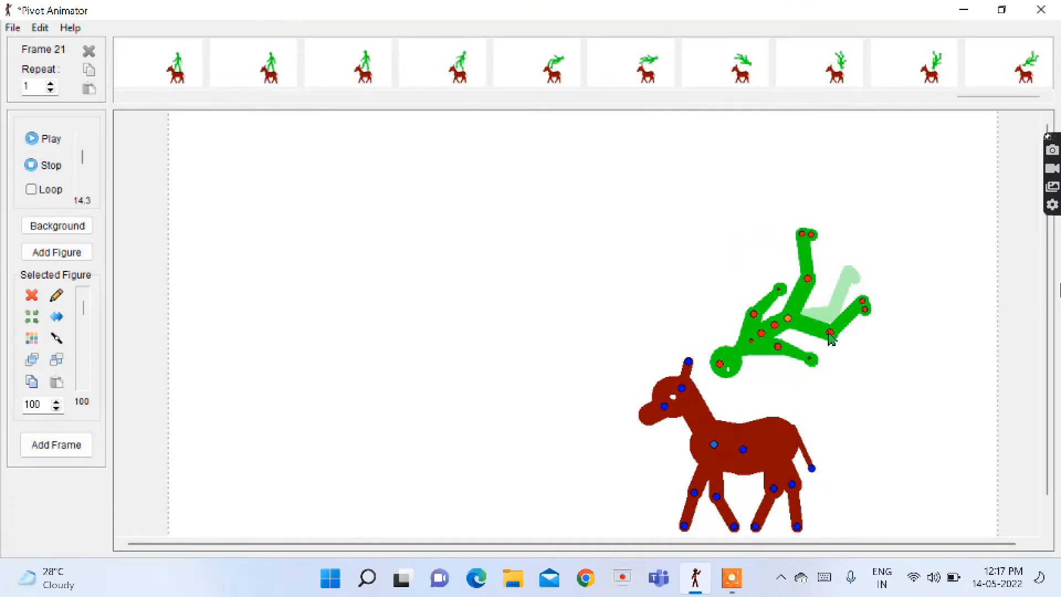
Step: Rotate the man's torso and legs into a face-down pose above the horse, adding frames 21 to 23
{"action": "left_click_drag", "start_coordinate": [809, 279], "coordinate": [828, 300]}
{"action": "left_click_drag", "start_coordinate": [775, 325], "coordinate": [774, 313]}
{"action": "key", "text": "Return"}
{"action": "left_click_drag", "start_coordinate": [831, 333], "coordinate": [810, 358]}
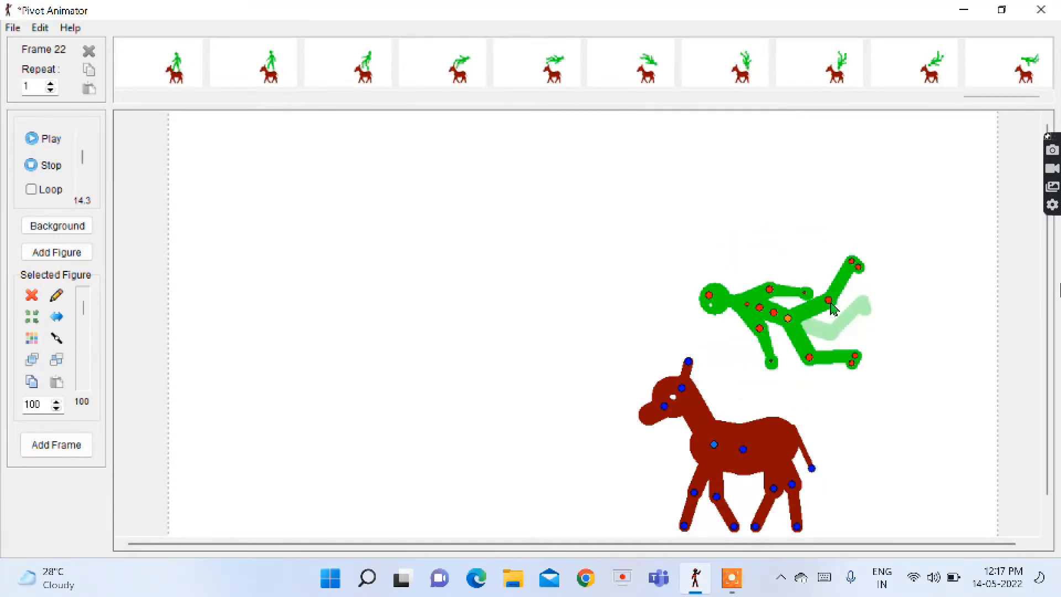
{"action": "left_click_drag", "start_coordinate": [829, 300], "coordinate": [774, 309]}
{"action": "key", "text": "Return"}
{"action": "key", "text": "Return"}
Step: Move the face-down man lower and further towards the horse's rear, adding frames 24 and 25
{"action": "left_click_drag", "start_coordinate": [788, 319], "coordinate": [820, 346]}
{"action": "key", "text": "Return"}
{"action": "key", "text": "Return"}
Step: Swing the man's legs down, straighten his torso, and lower him until he stands behind the horse, adding frames 26 to 36
{"action": "left_click_drag", "start_coordinate": [841, 385], "coordinate": [816, 392]}
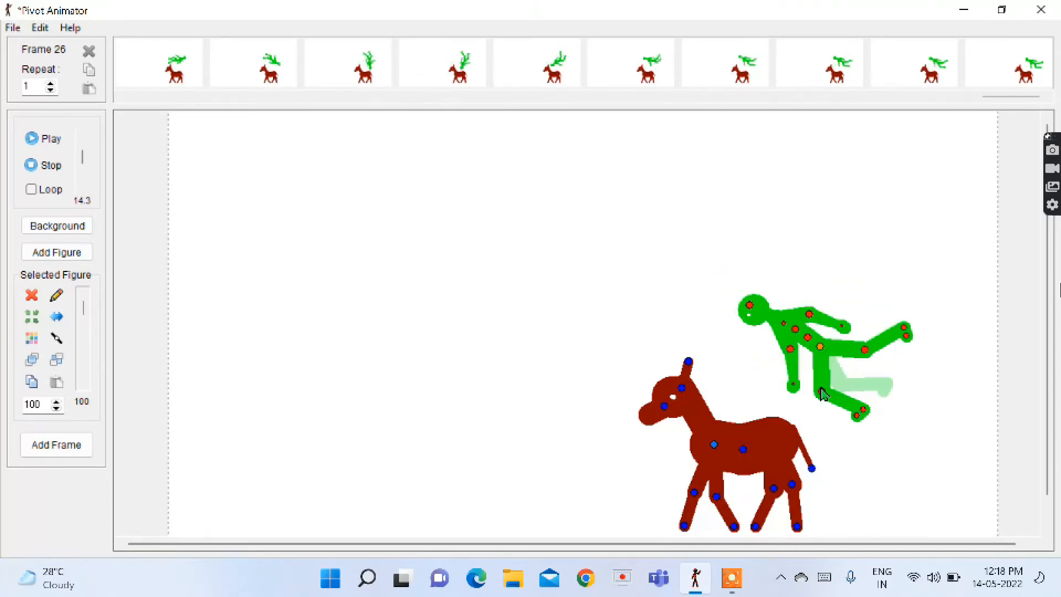
{"action": "left_click_drag", "start_coordinate": [865, 349], "coordinate": [845, 384]}
{"action": "left_click_drag", "start_coordinate": [807, 337], "coordinate": [865, 417]}
{"action": "key", "text": "Return"}
{"action": "key", "text": "Return"}
{"action": "key", "text": "Return"}
{"action": "key", "text": "Return"}
{"action": "key", "text": "Return"}
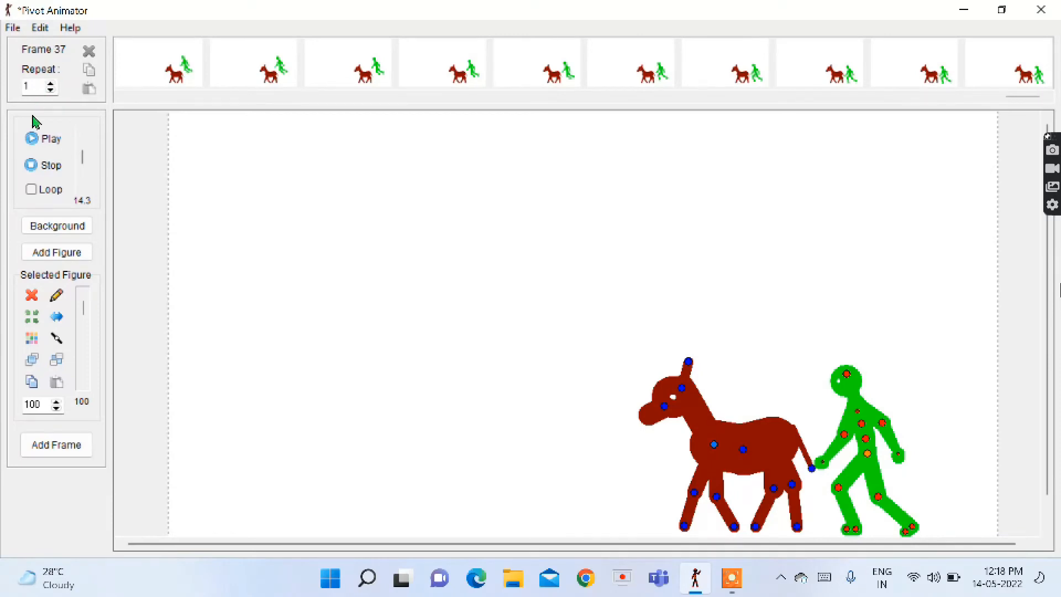
Step: Play the animation, tilt the standing man's torso slightly backward, and add the pose as frame 37
{"action": "left_click", "coordinate": [45, 142]}
{"action": "left_click_drag", "start_coordinate": [867, 440], "coordinate": [880, 442]}
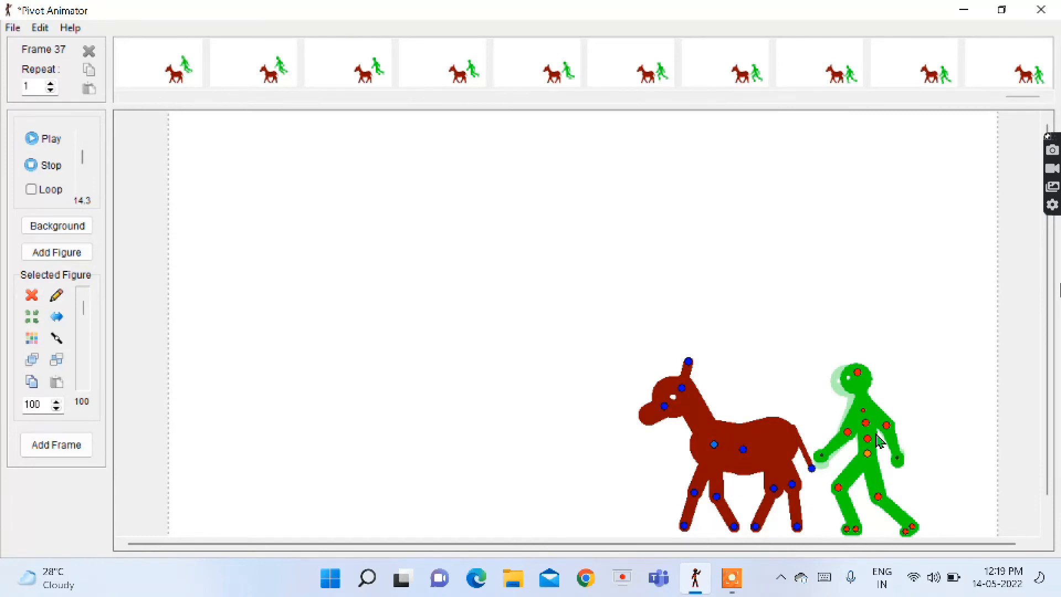
{"action": "key", "text": "Return"}
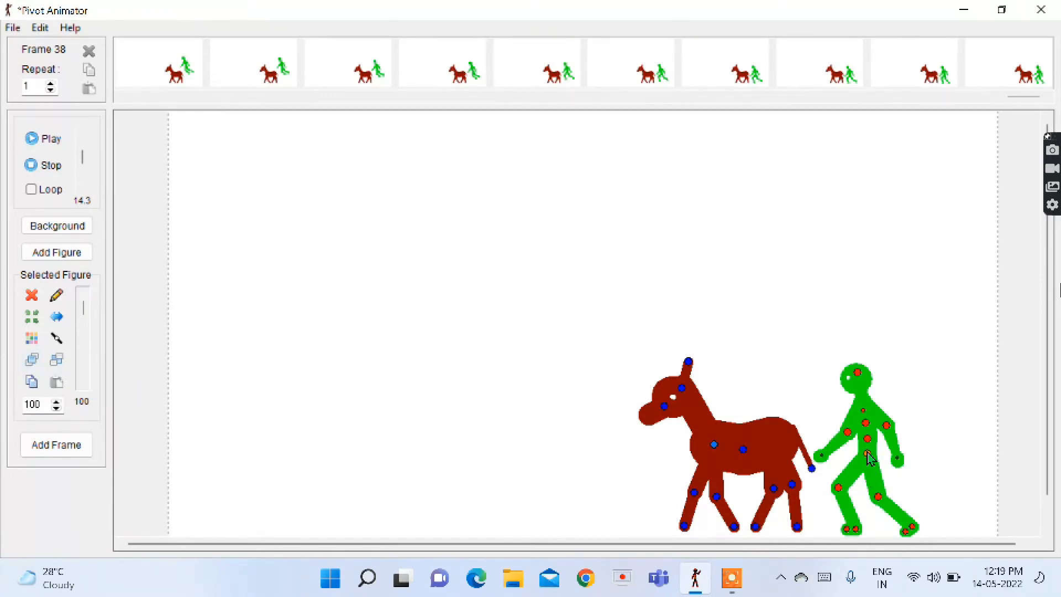
Step: Move the man from behind the horse onto its back and bring him in front of the horse
{"action": "left_click_drag", "start_coordinate": [867, 453], "coordinate": [773, 378]}
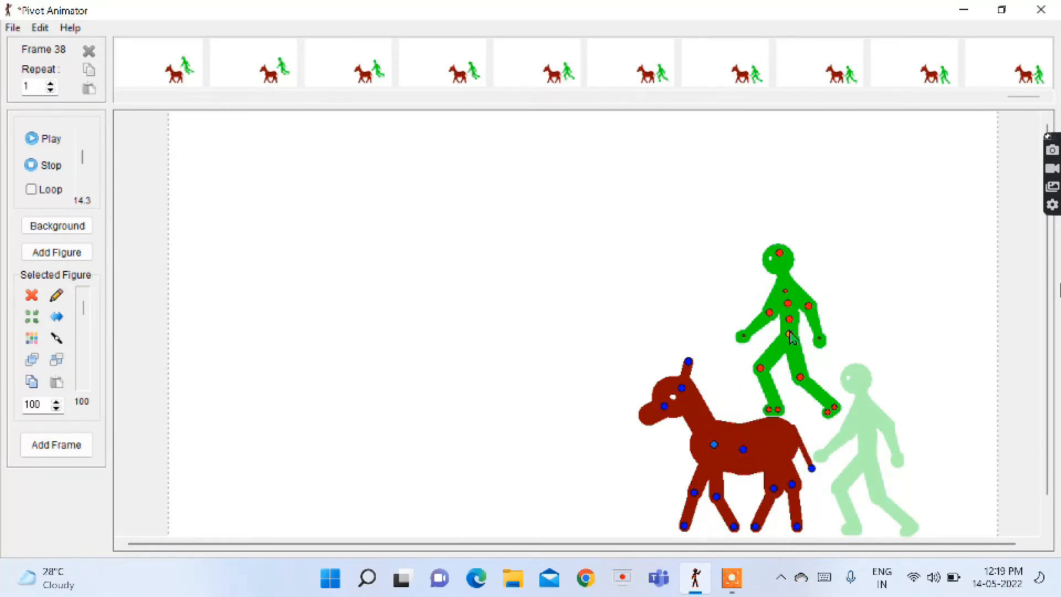
{"action": "left_click_drag", "start_coordinate": [789, 333], "coordinate": [747, 408]}
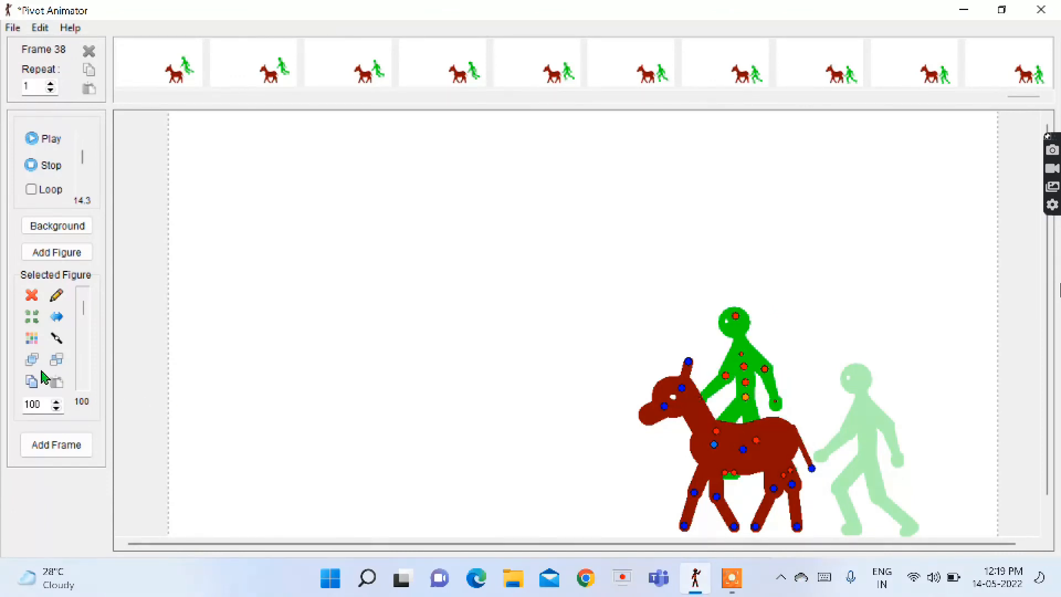
{"action": "left_click", "coordinate": [32, 361]}
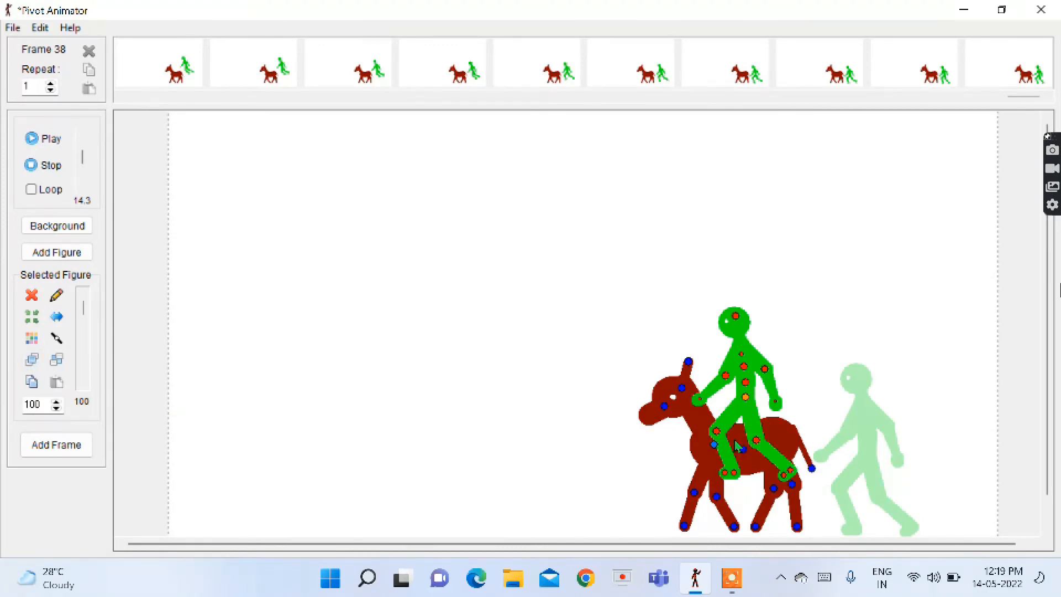
Step: Try the horse layered in front of and behind the man, and reset the working pose to frame 37
{"action": "left_click", "coordinate": [714, 444]}
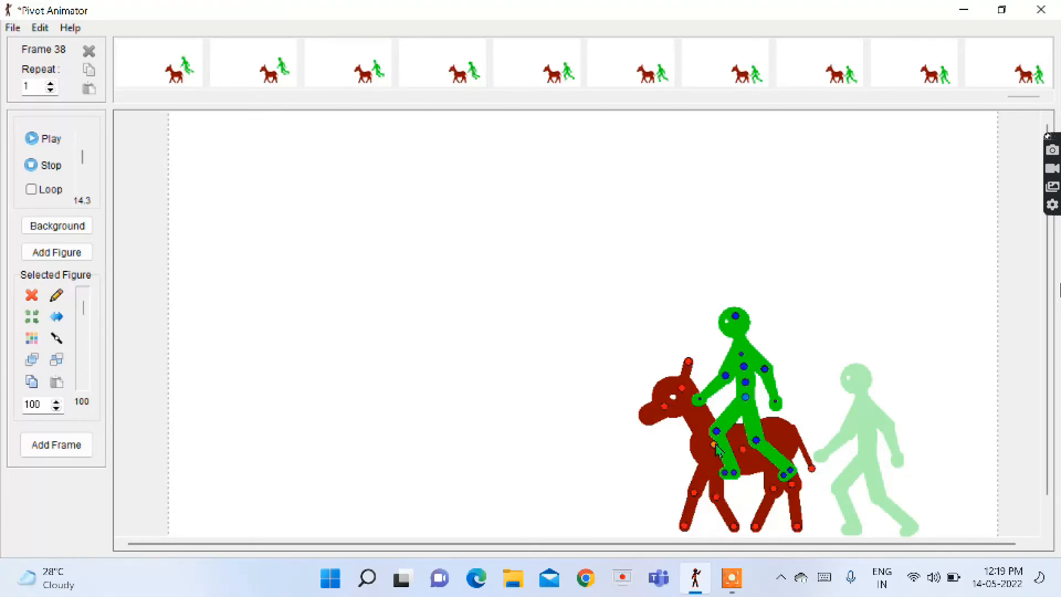
{"action": "left_click", "coordinate": [31, 362]}
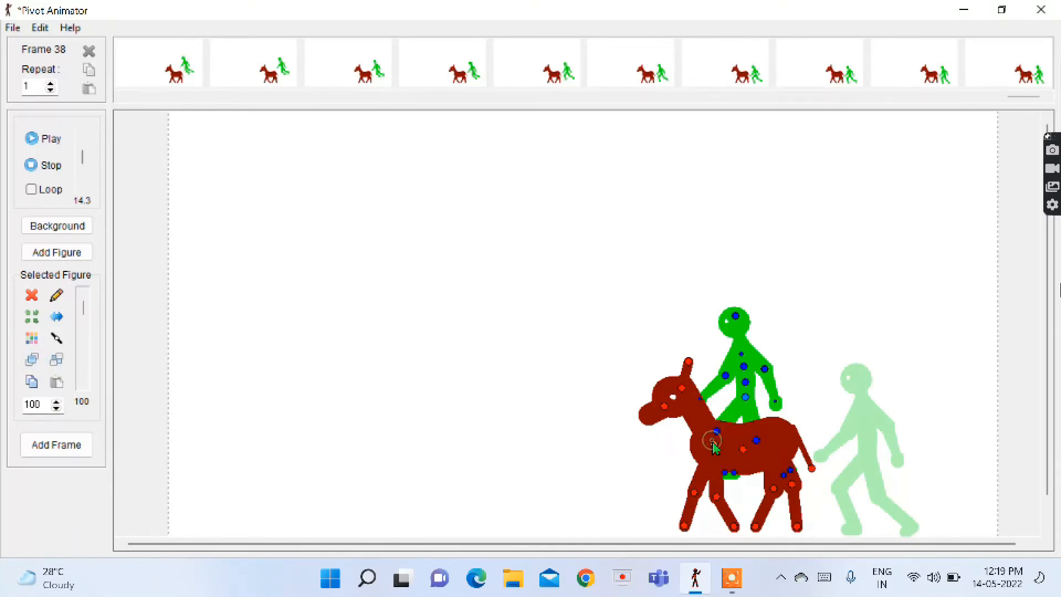
{"action": "left_click", "coordinate": [58, 363]}
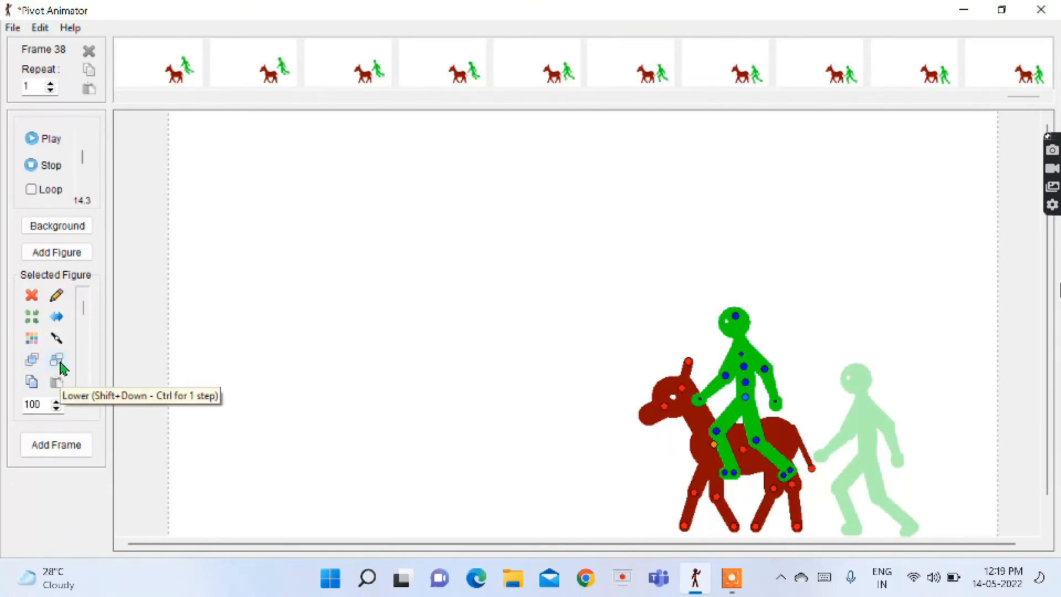
{"action": "left_click", "coordinate": [41, 368]}
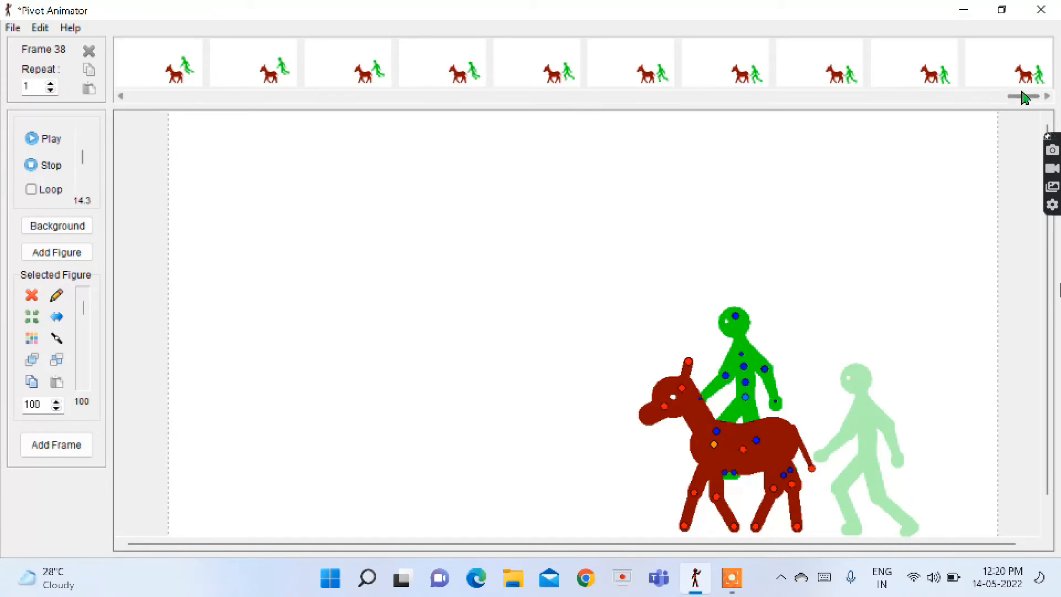
{"action": "left_click", "coordinate": [1024, 82]}
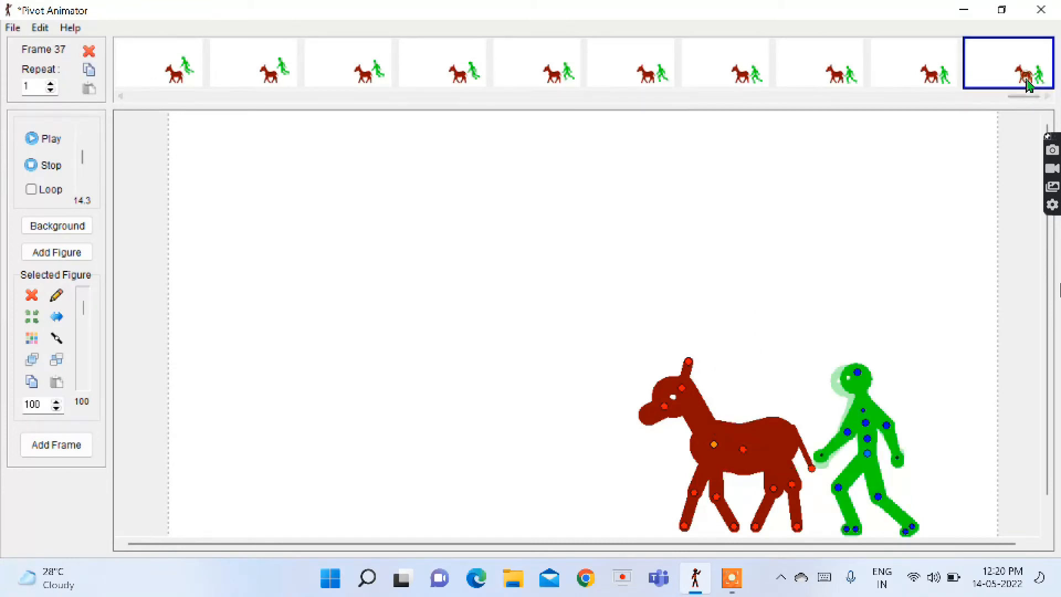
{"action": "left_click", "coordinate": [972, 308]}
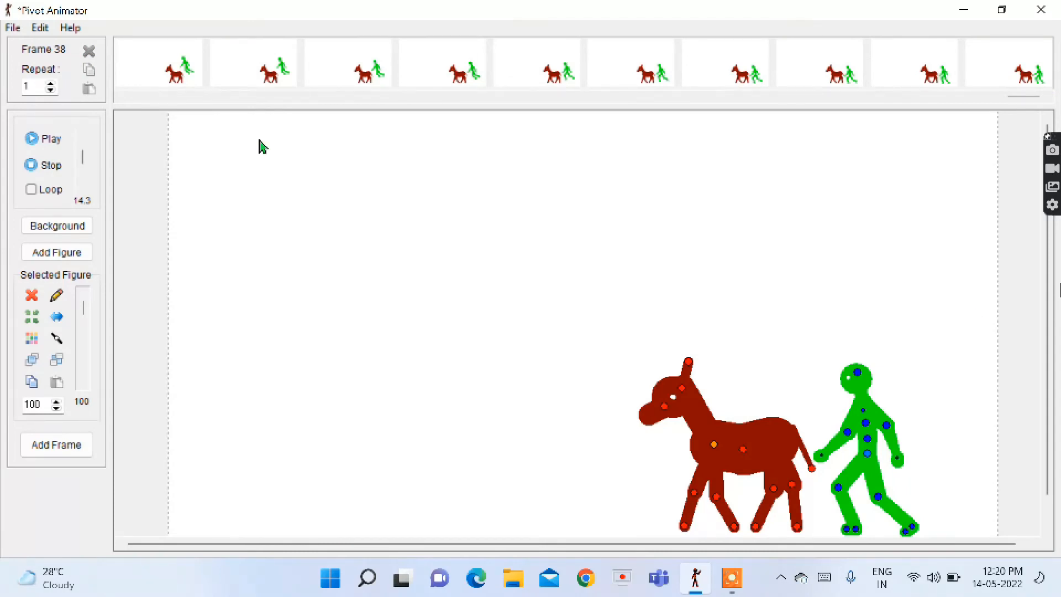
{"action": "left_click", "coordinate": [78, 229]}
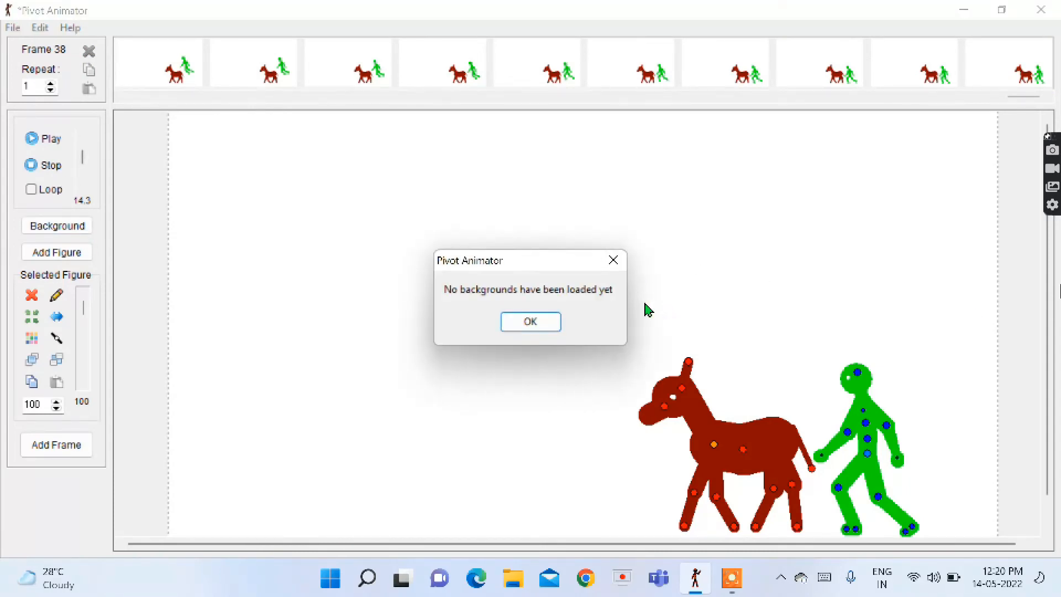
{"action": "left_click", "coordinate": [534, 329]}
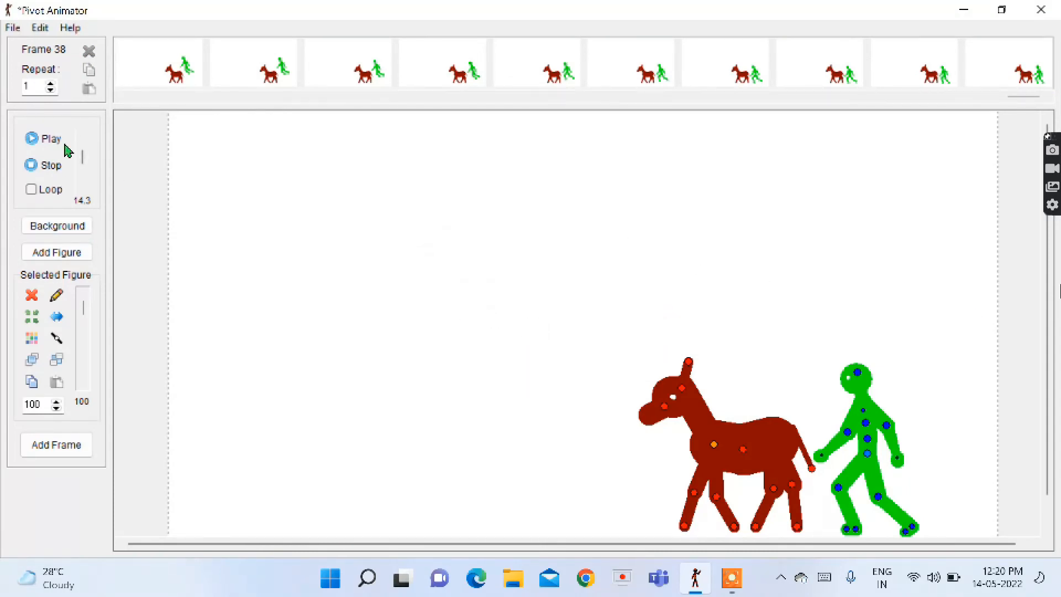
{"action": "left_click", "coordinate": [12, 28]}
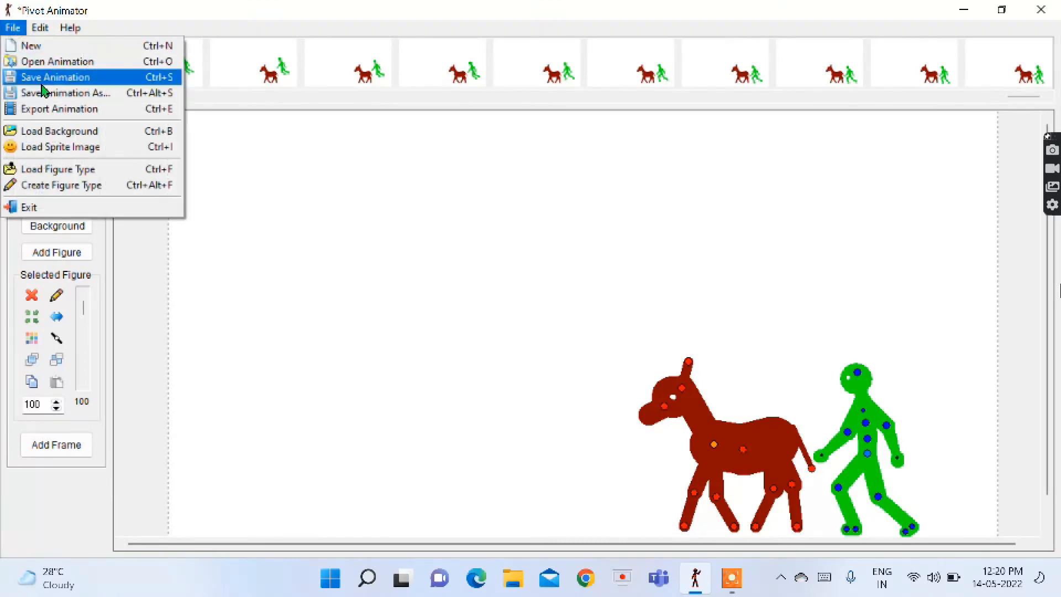
{"action": "left_click", "coordinate": [40, 133]}
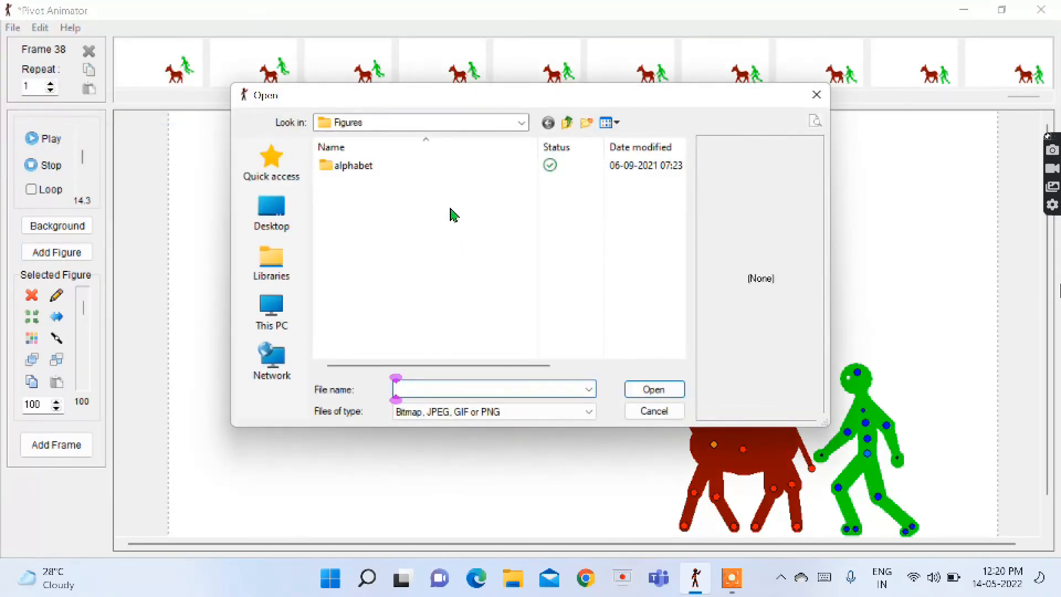
{"action": "left_click", "coordinate": [425, 169]}
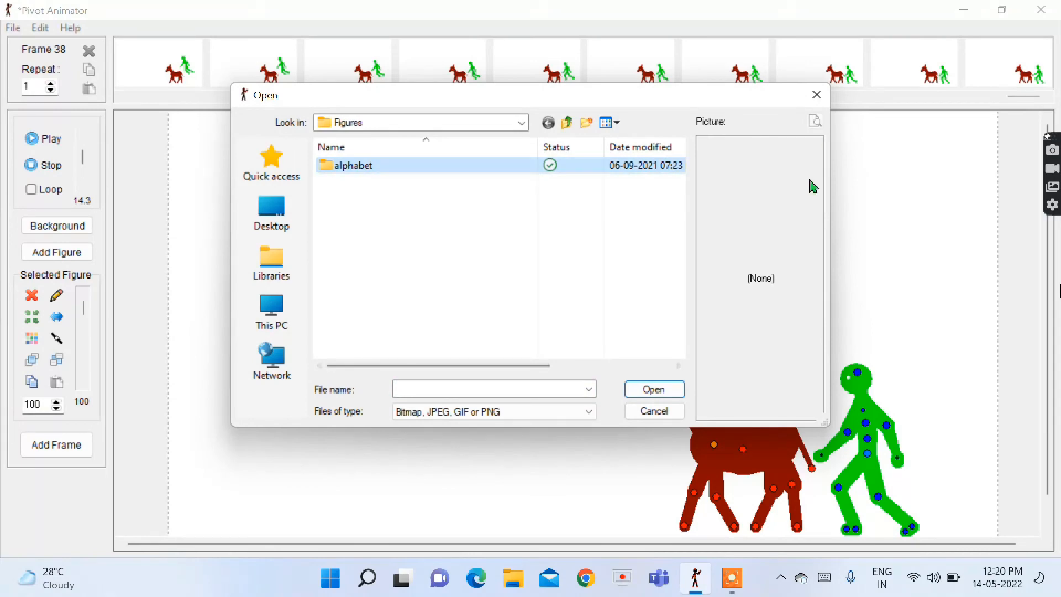
{"action": "left_click", "coordinate": [820, 92]}
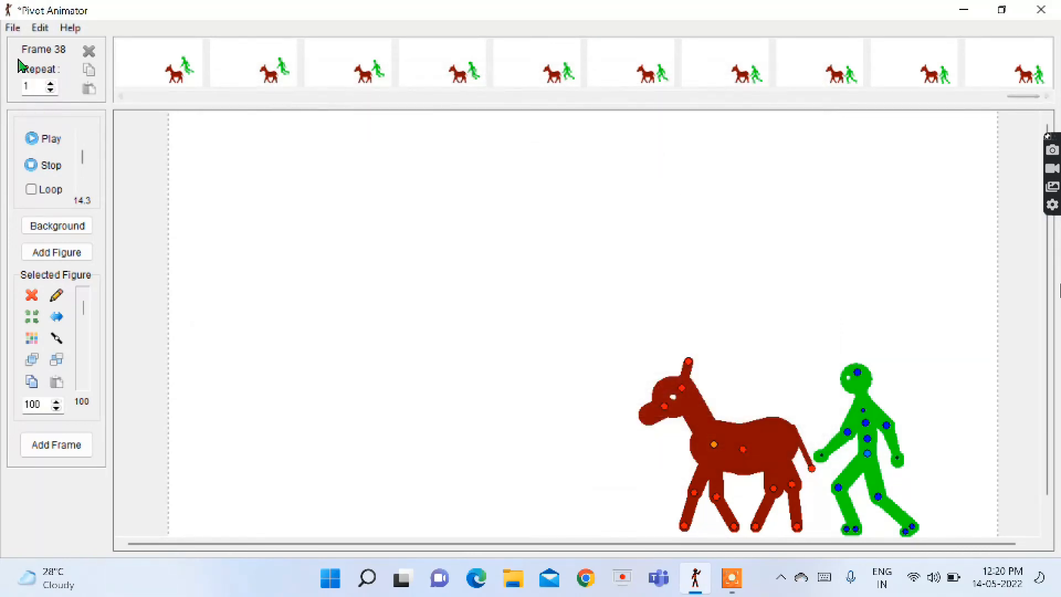
{"action": "left_click", "coordinate": [12, 28]}
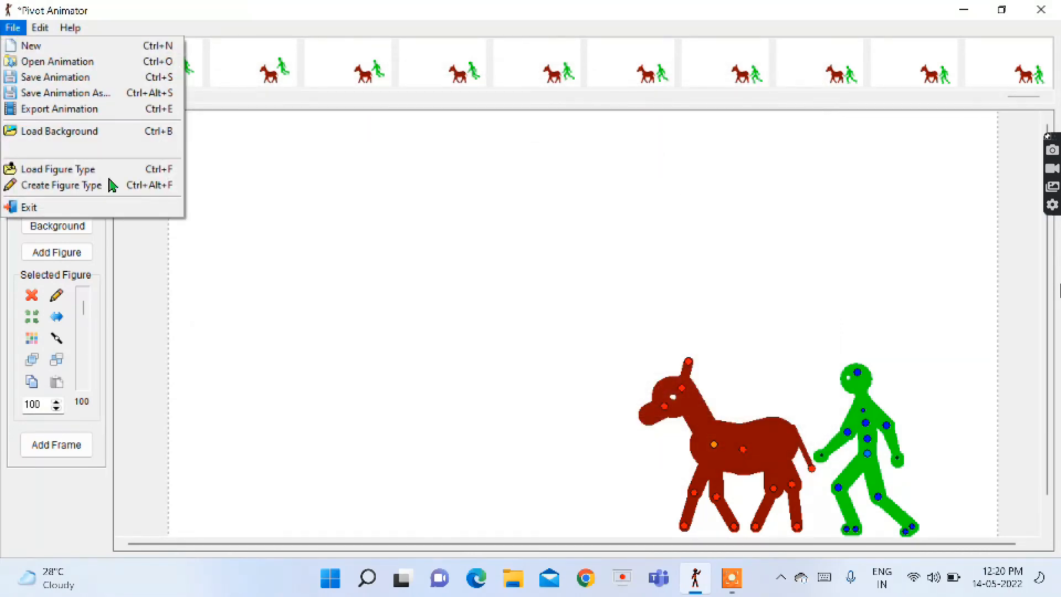
{"action": "left_click", "coordinate": [277, 304]}
{"action": "left_click", "coordinate": [72, 229]}
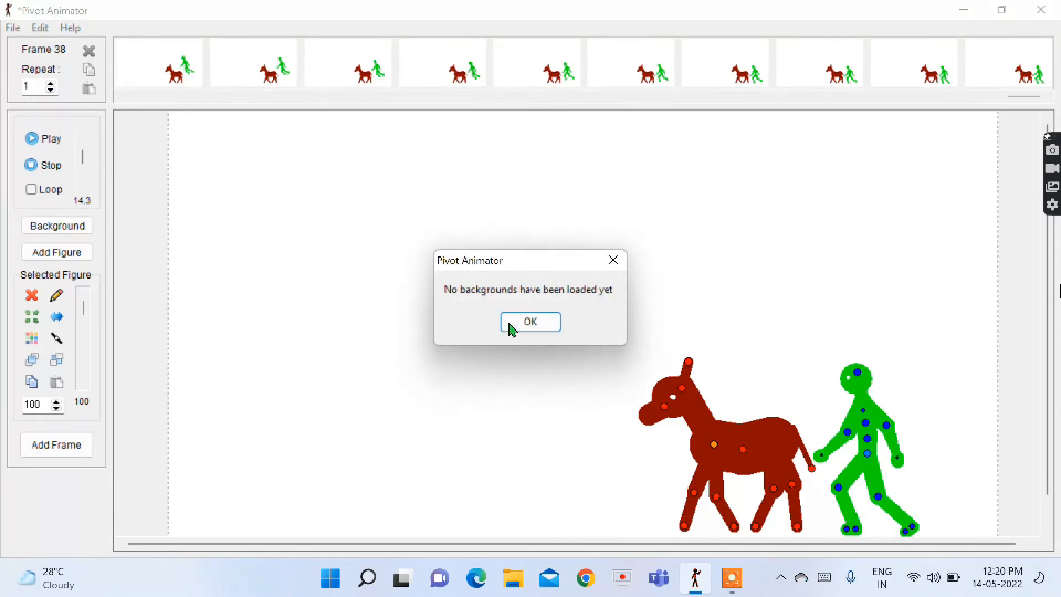
{"action": "left_click", "coordinate": [527, 325]}
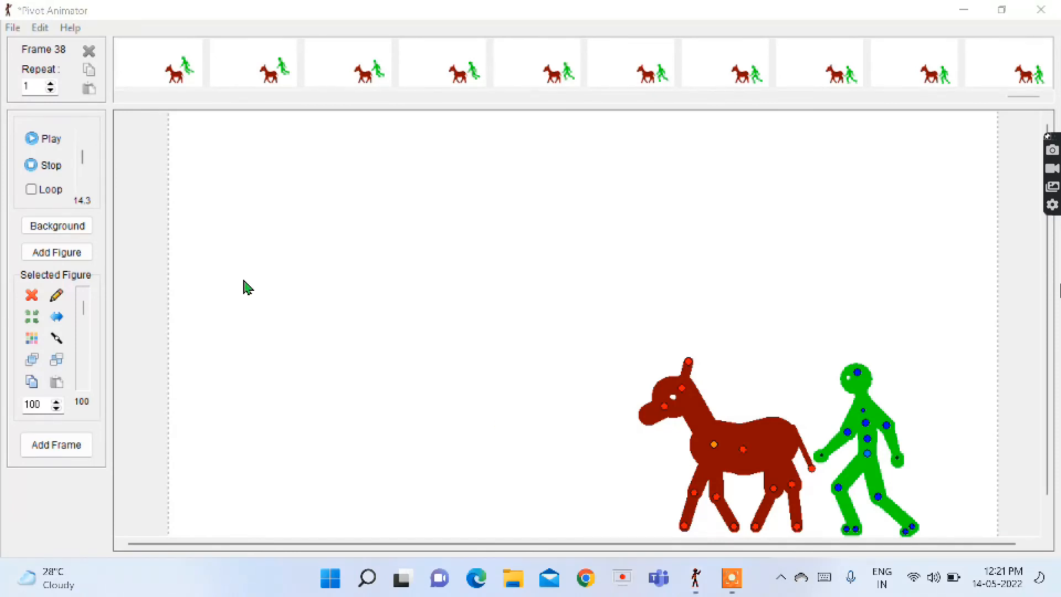
Step: Load the image HOME SWEET HOME.png from the personal files folder as the animation background
{"action": "left_click", "coordinate": [4, 31]}
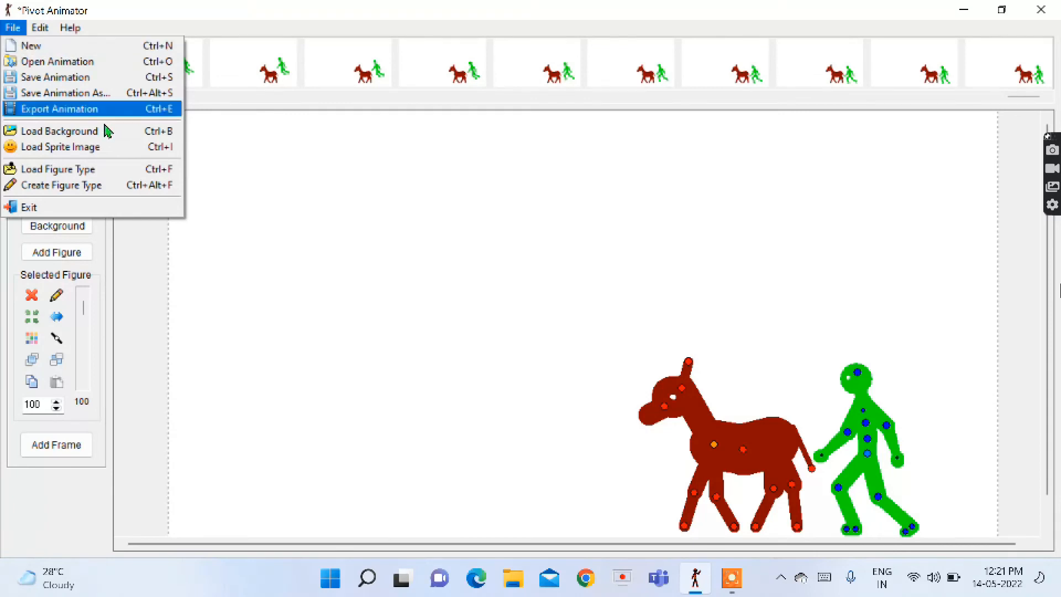
{"action": "left_click", "coordinate": [71, 138]}
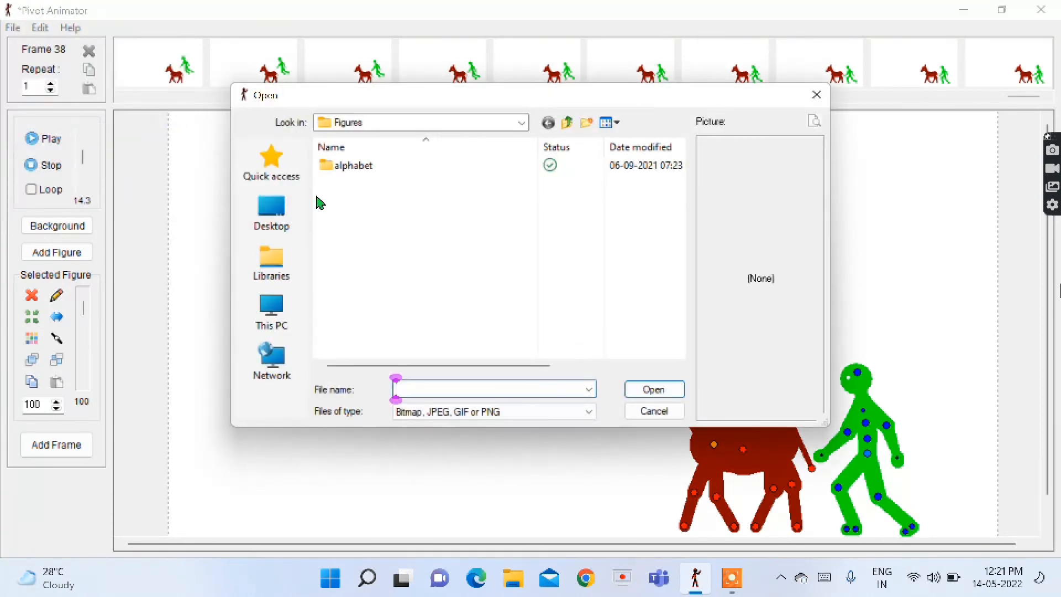
{"action": "left_click", "coordinate": [289, 220]}
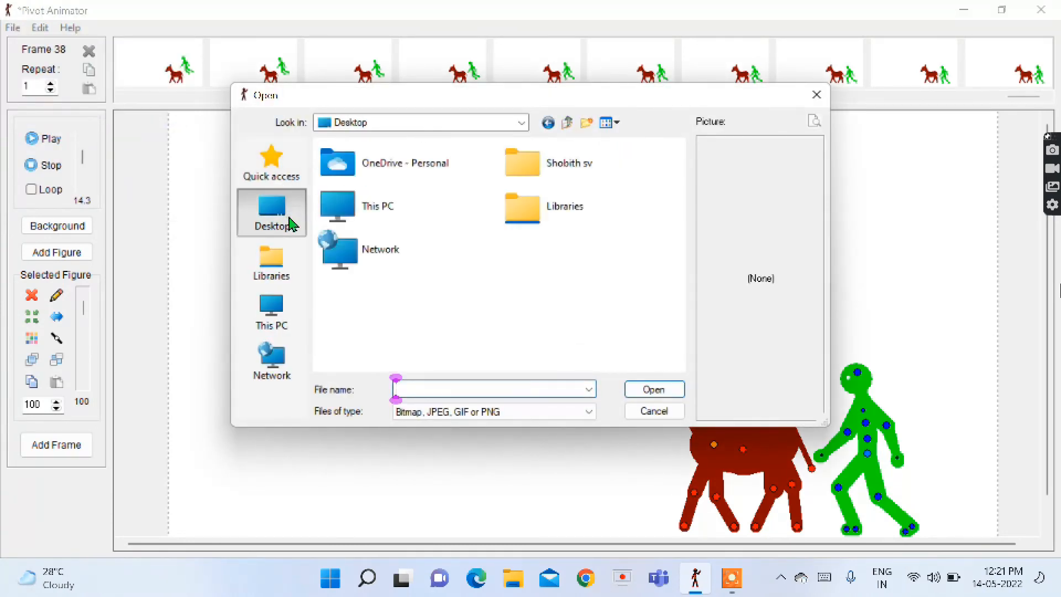
{"action": "scroll", "coordinate": [406, 246], "scroll_direction": "down", "scroll_amount": 5}
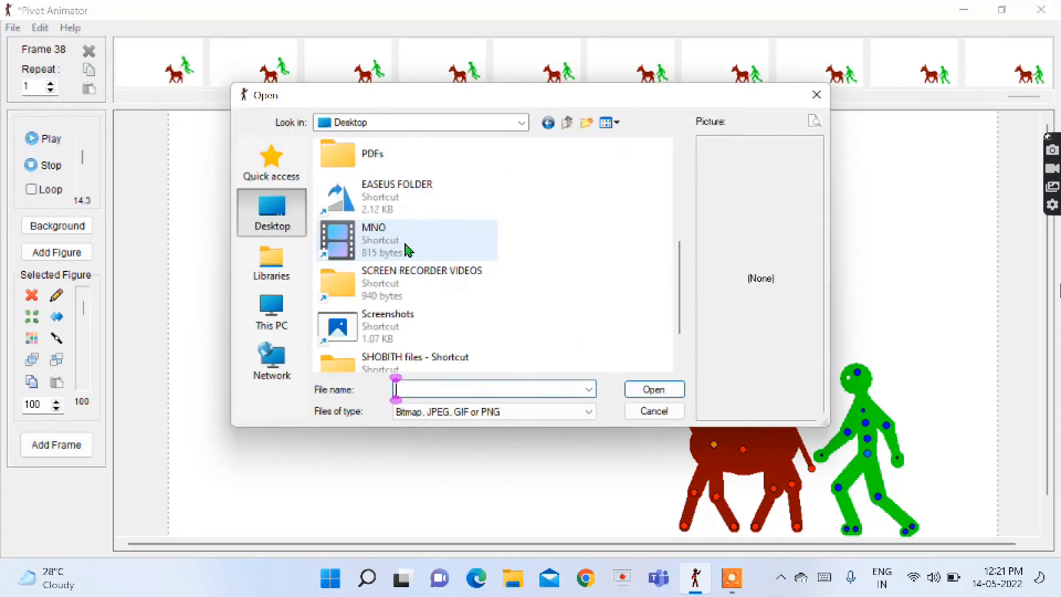
{"action": "double_click", "coordinate": [414, 299]}
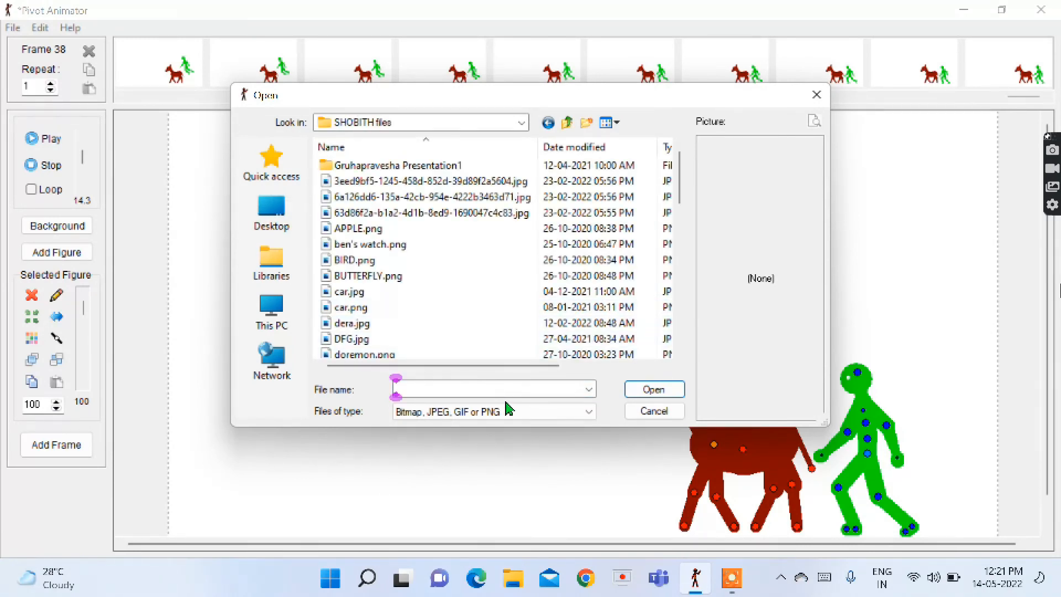
{"action": "left_click", "coordinate": [490, 393]}
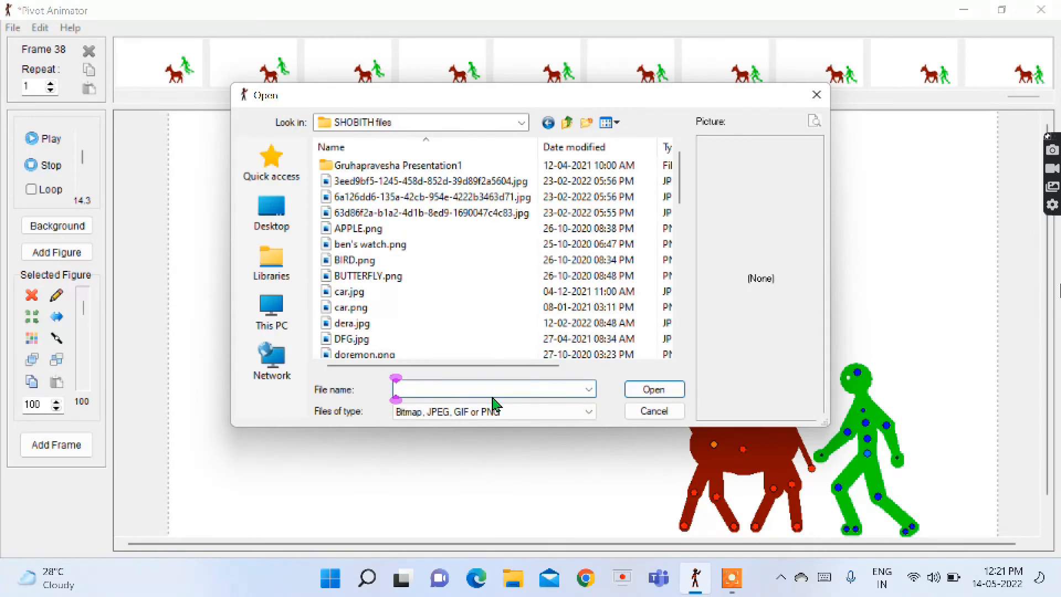
{"action": "type", "text": "ho"}
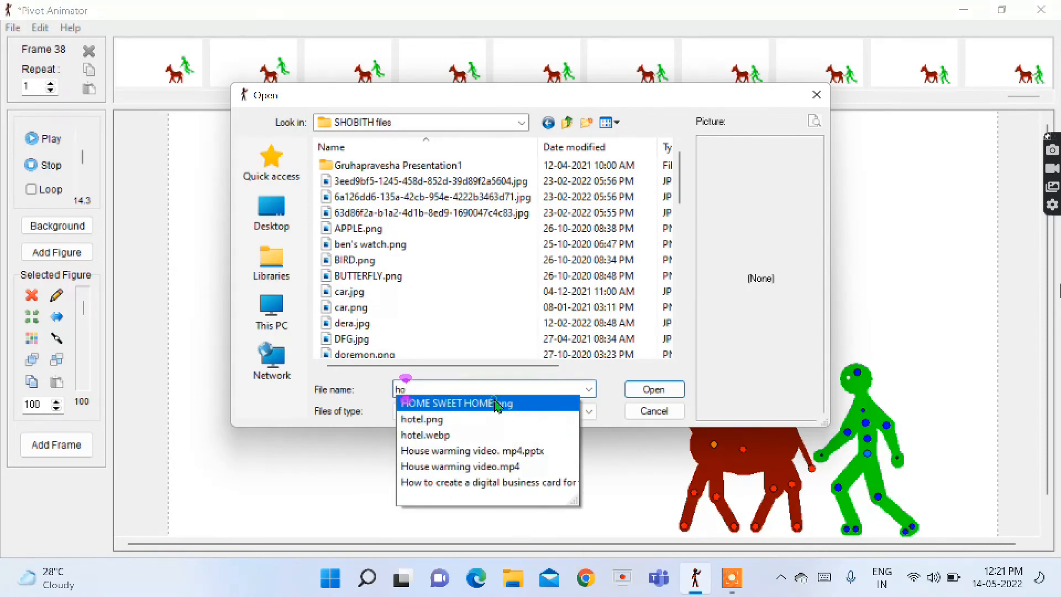
{"action": "left_click", "coordinate": [497, 404]}
{"action": "left_click", "coordinate": [652, 390]}
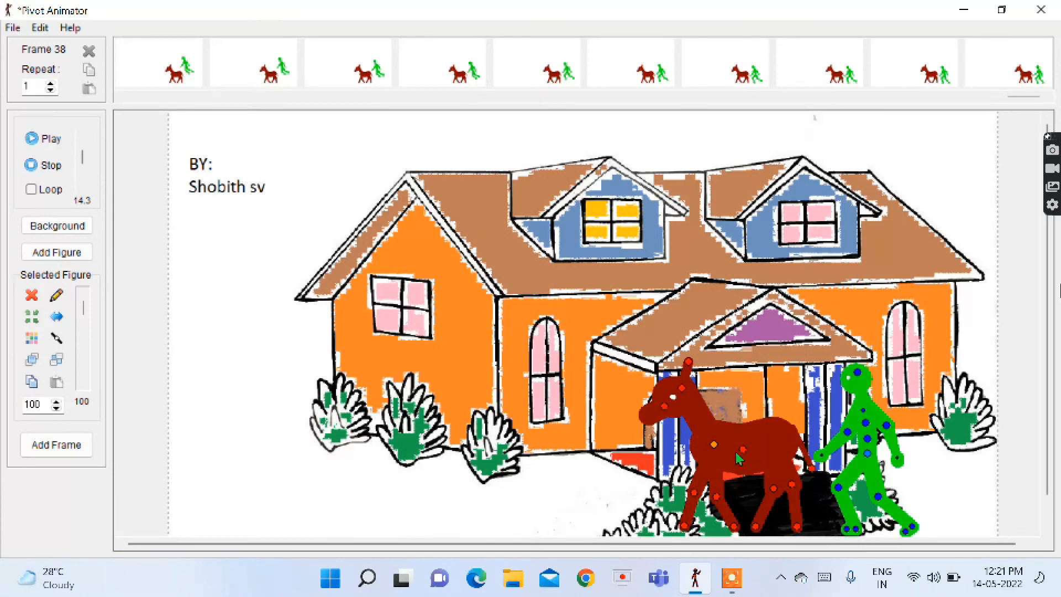
Step: Try the horse and the man further left in front of the house, and reset the working pose to frame 37
{"action": "left_click_drag", "start_coordinate": [714, 445], "coordinate": [378, 444]}
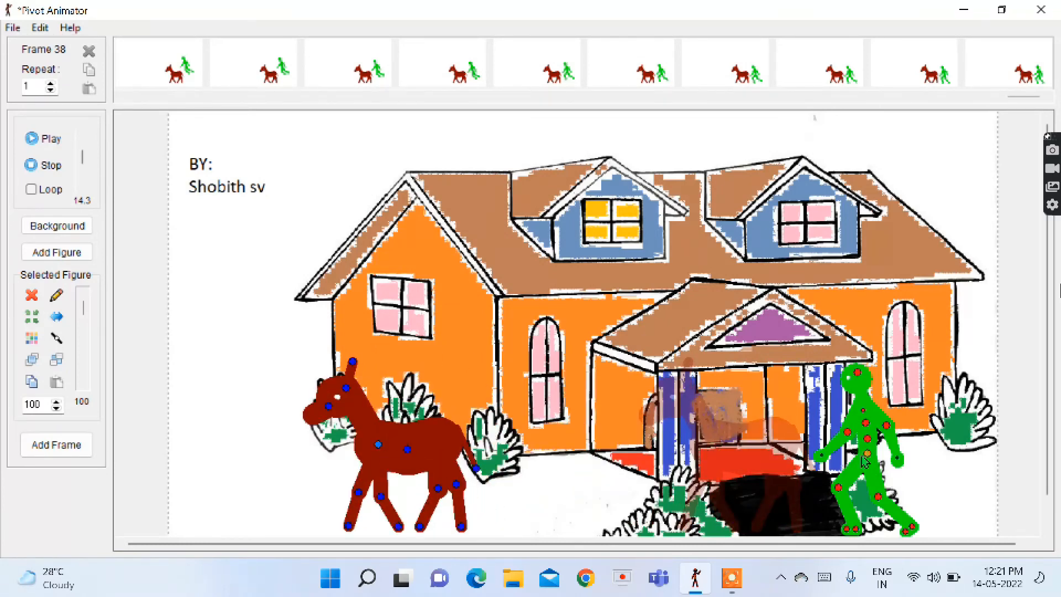
{"action": "left_click_drag", "start_coordinate": [860, 466], "coordinate": [577, 439]}
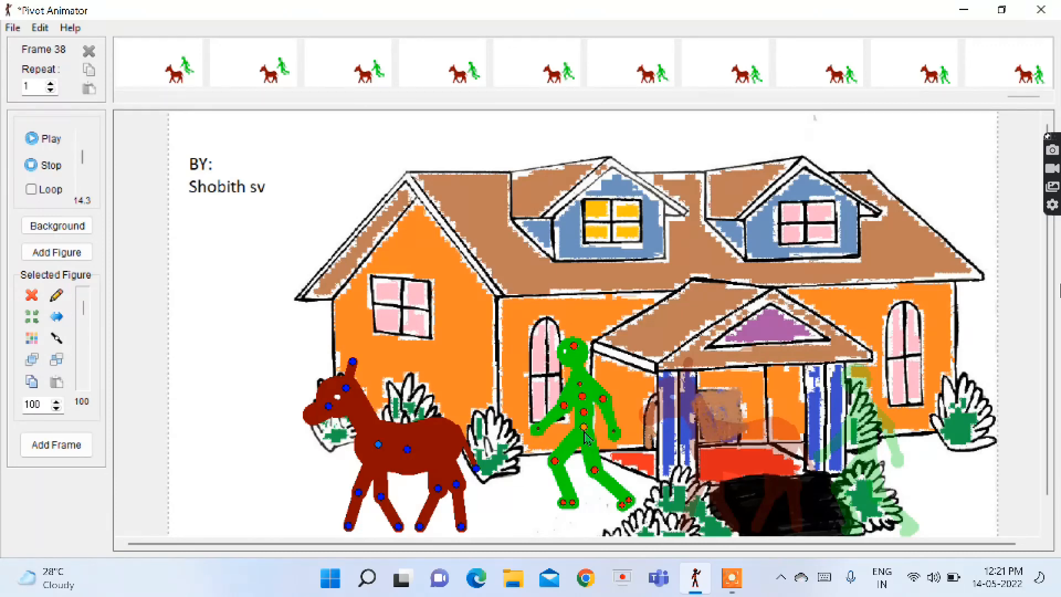
{"action": "left_click", "coordinate": [1004, 66]}
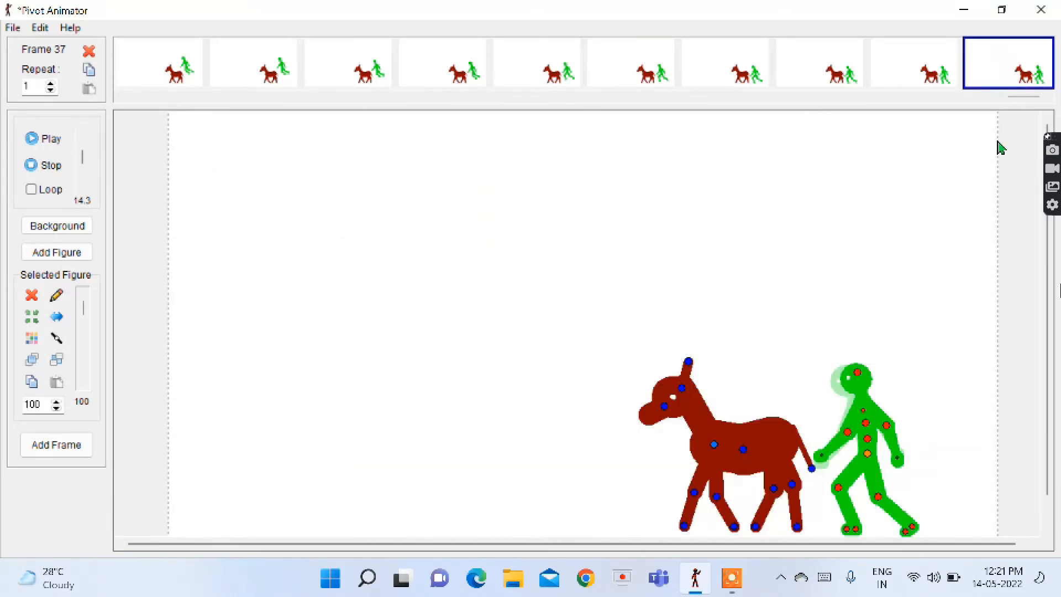
{"action": "left_click", "coordinate": [759, 347]}
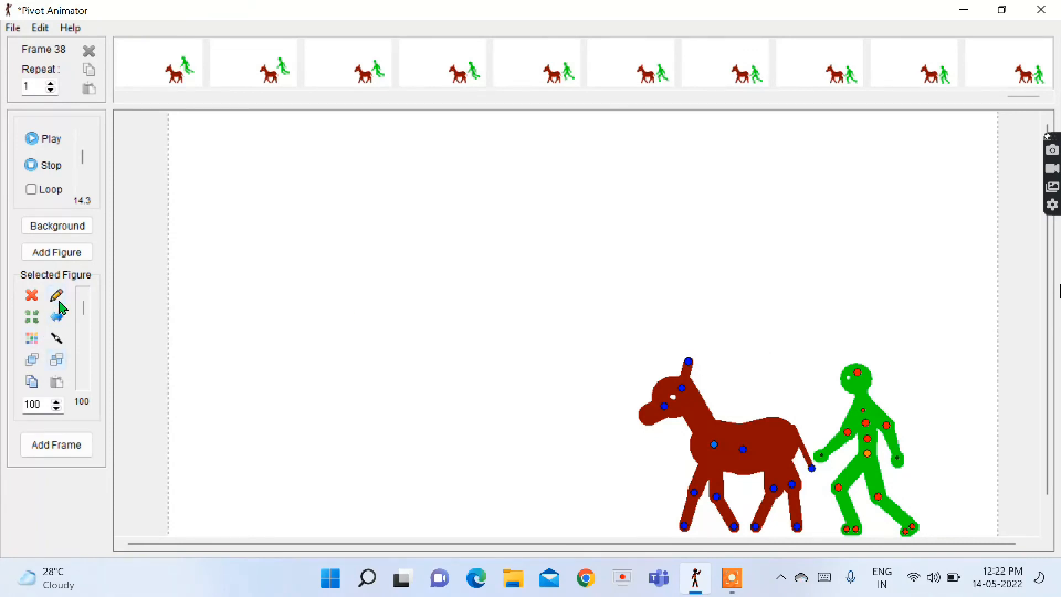
Step: Open the man's figure type in the Stick Figure Builder, shift the whole figure slightly up and left, and close without saving
{"action": "left_click", "coordinate": [58, 298]}
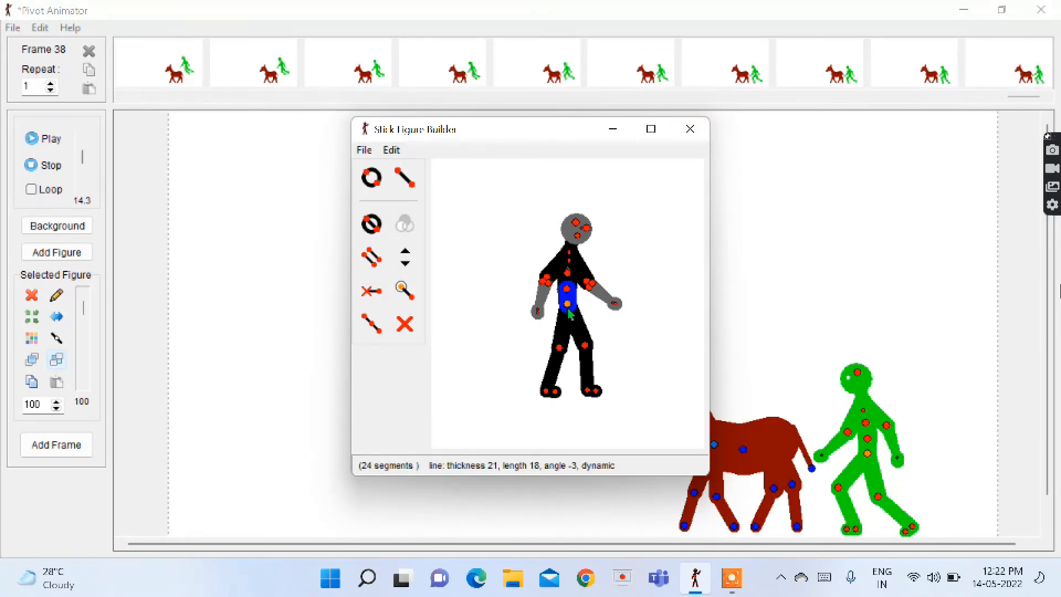
{"action": "left_click_drag", "start_coordinate": [570, 311], "coordinate": [550, 269]}
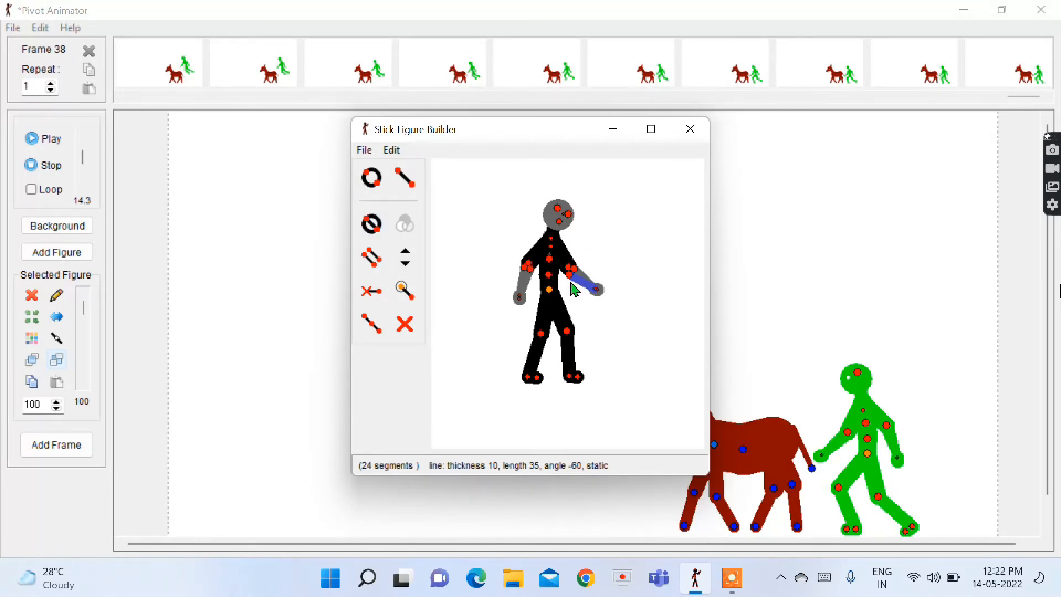
{"action": "left_click", "coordinate": [690, 129]}
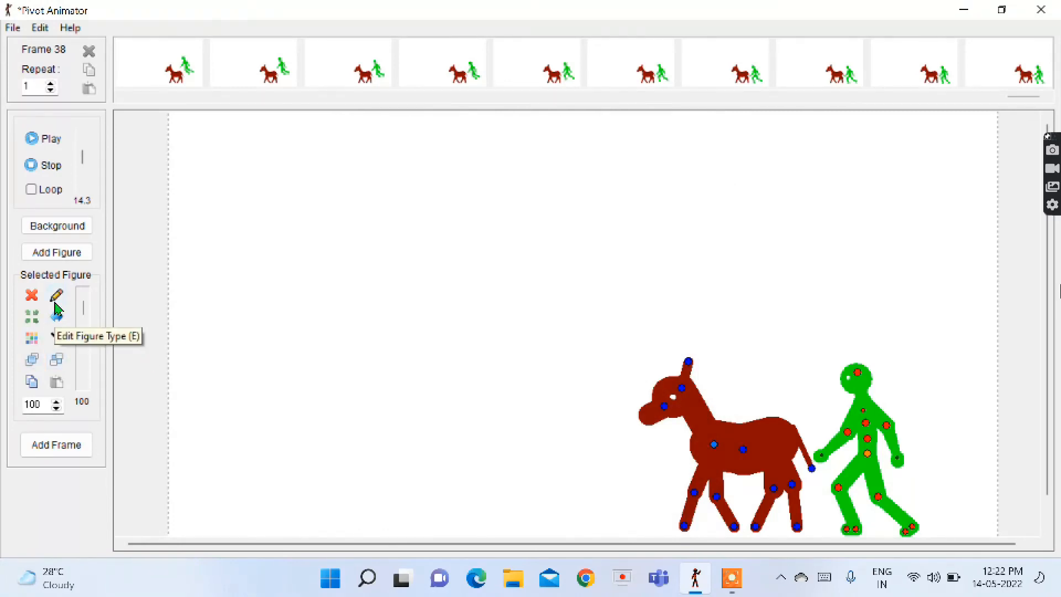
Step: Reopen the man's figure type in the builder, swing one leg up and back down, and close without saving
{"action": "left_click", "coordinate": [55, 304]}
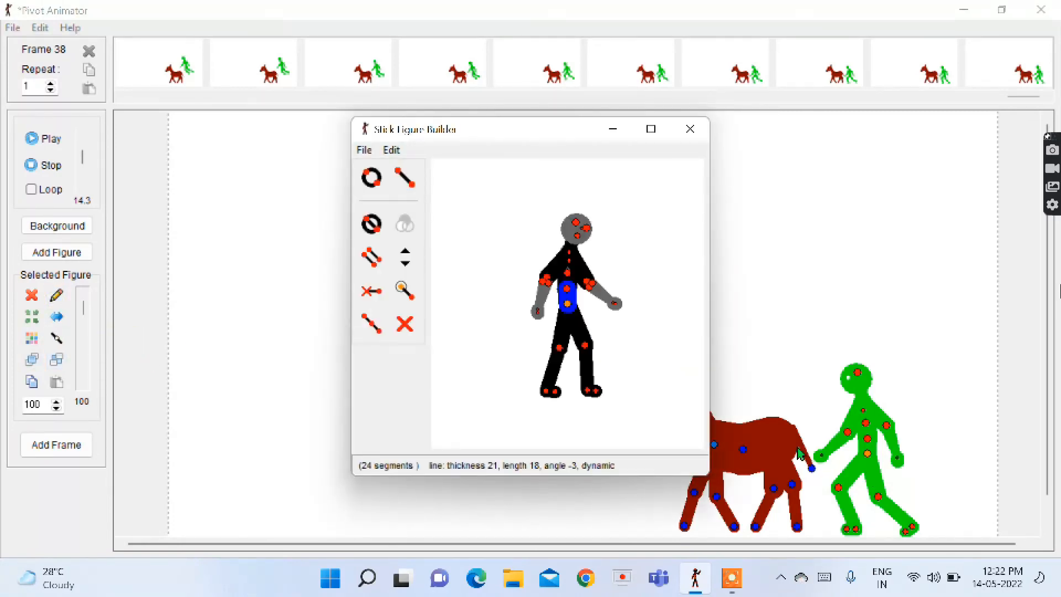
{"action": "left_click_drag", "start_coordinate": [558, 367], "coordinate": [579, 260]}
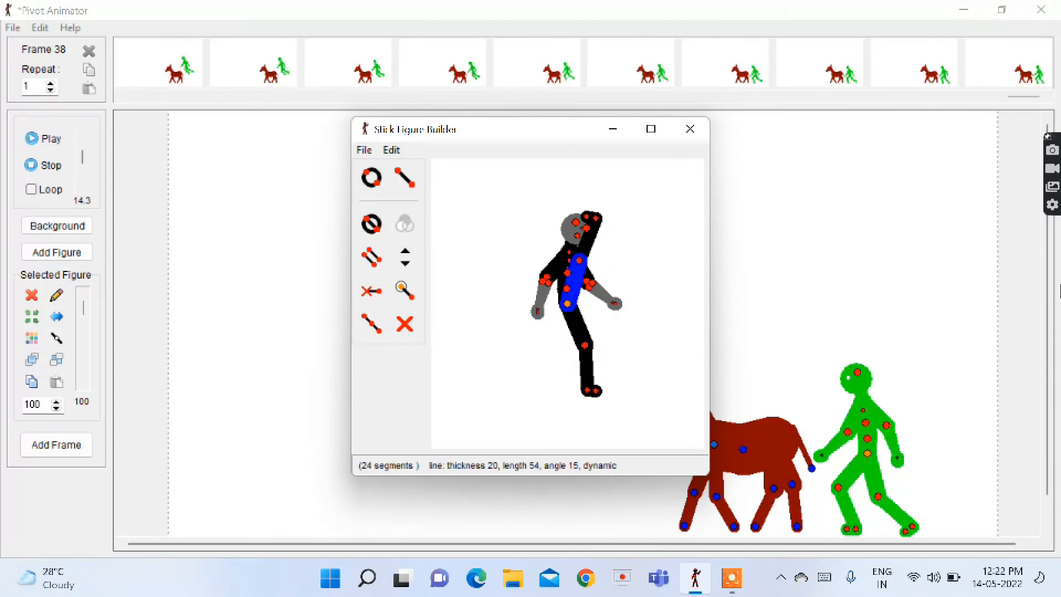
{"action": "left_click_drag", "start_coordinate": [709, 295], "coordinate": [736, 221]}
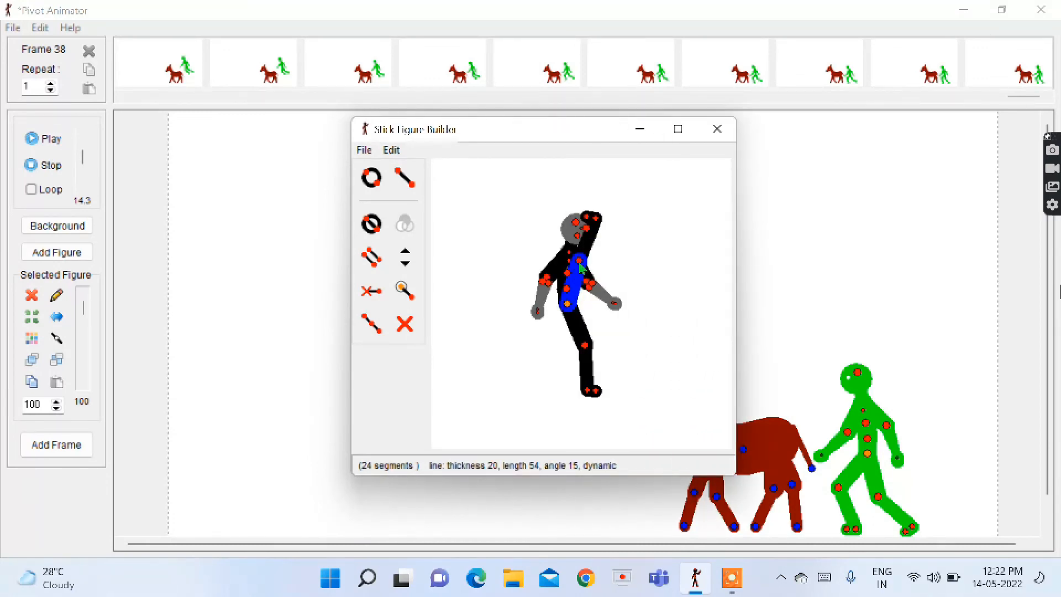
{"action": "left_click_drag", "start_coordinate": [579, 265], "coordinate": [553, 358]}
{"action": "left_click", "coordinate": [717, 128]}
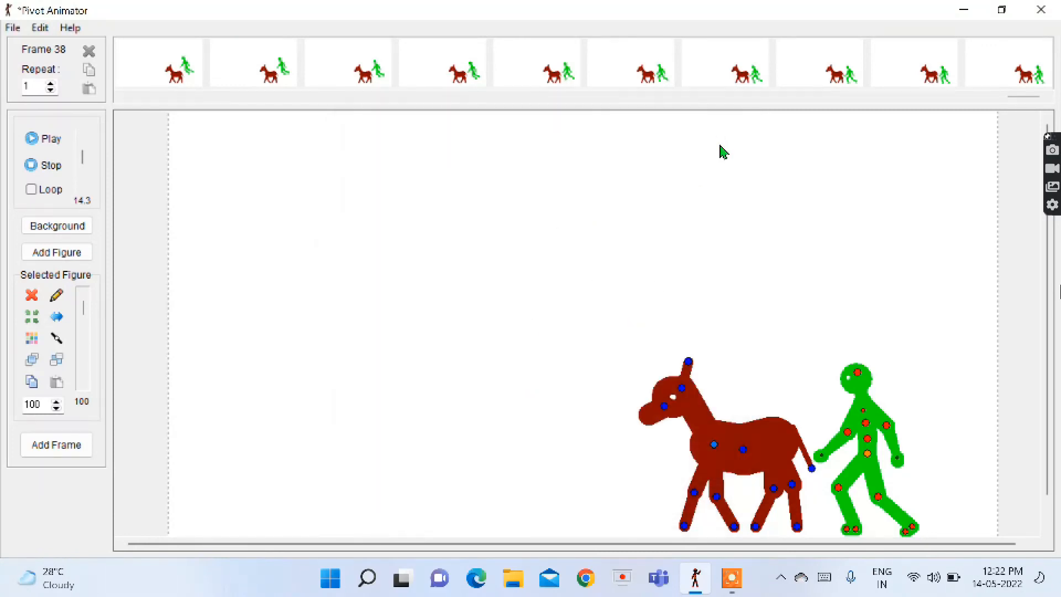